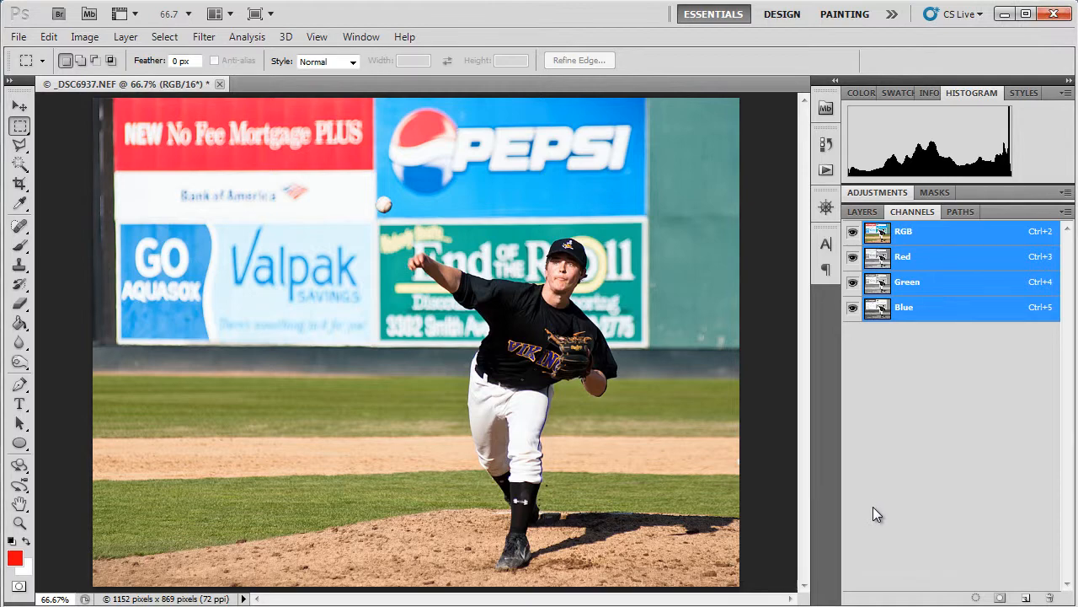
# Examine the baseball photo at 100%, comparing its Red, Green and Blue channels individually and returning to the RGB composite
pyautogui.hotkey('ctrl', '1')
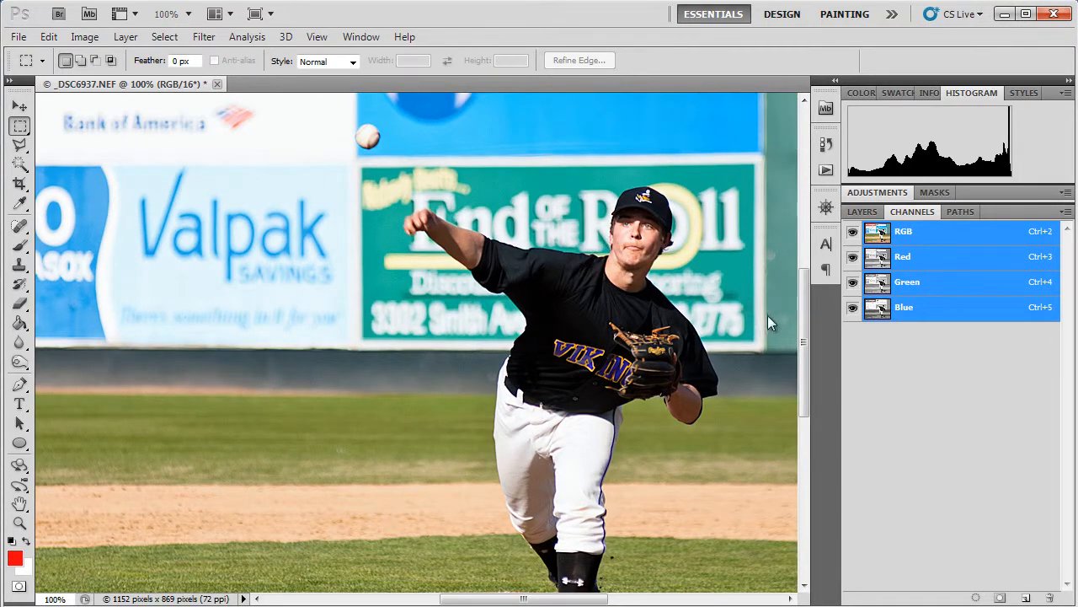
pyautogui.moveTo(802, 376); pyautogui.dragTo(804, 338)
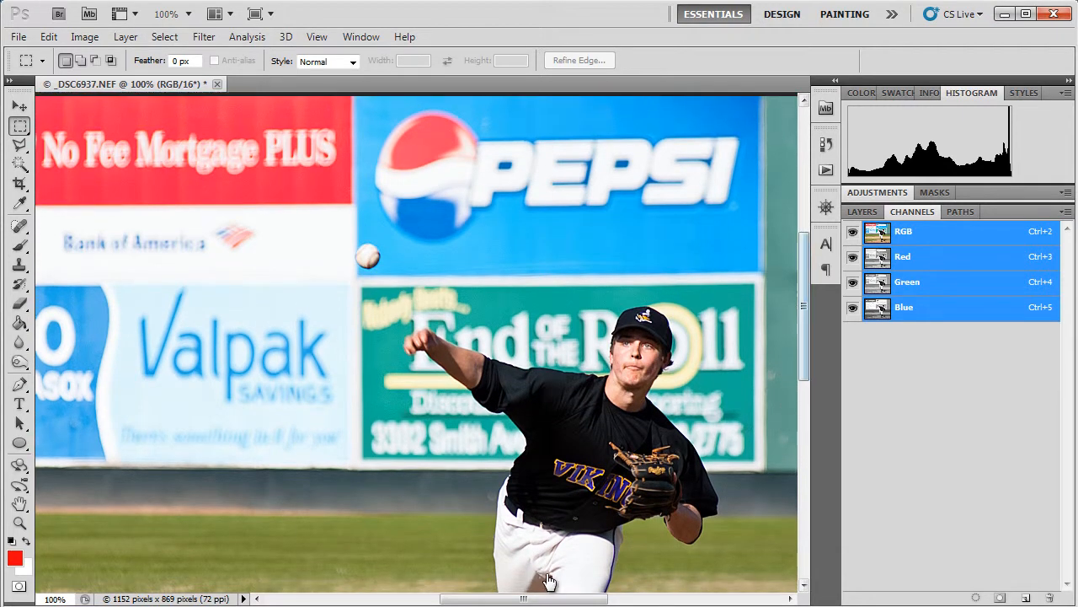
pyautogui.moveTo(565, 603); pyautogui.dragTo(549, 603)
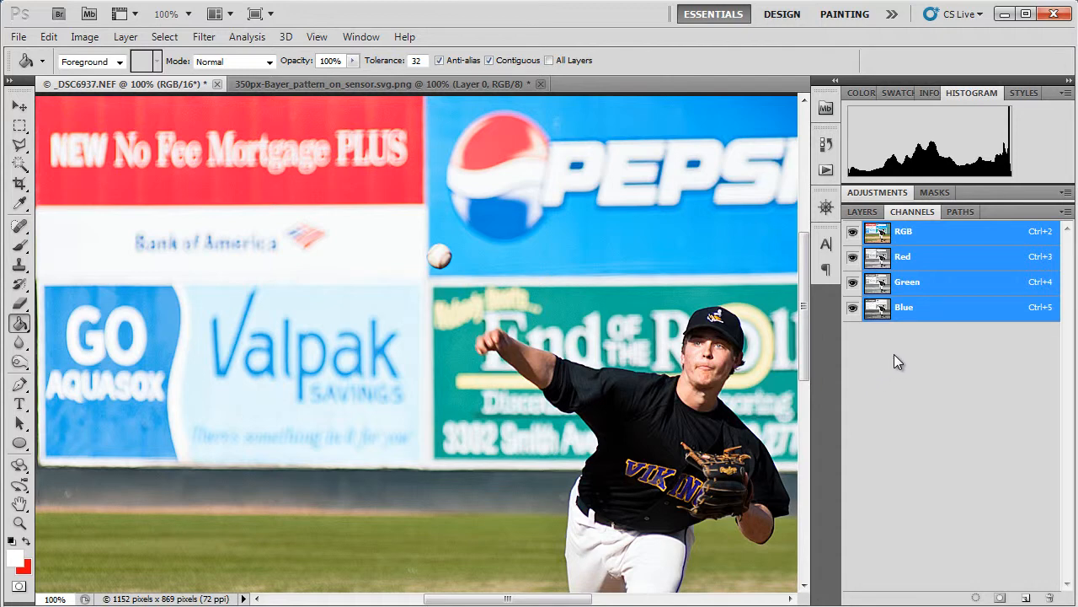
pyautogui.click(905, 264)
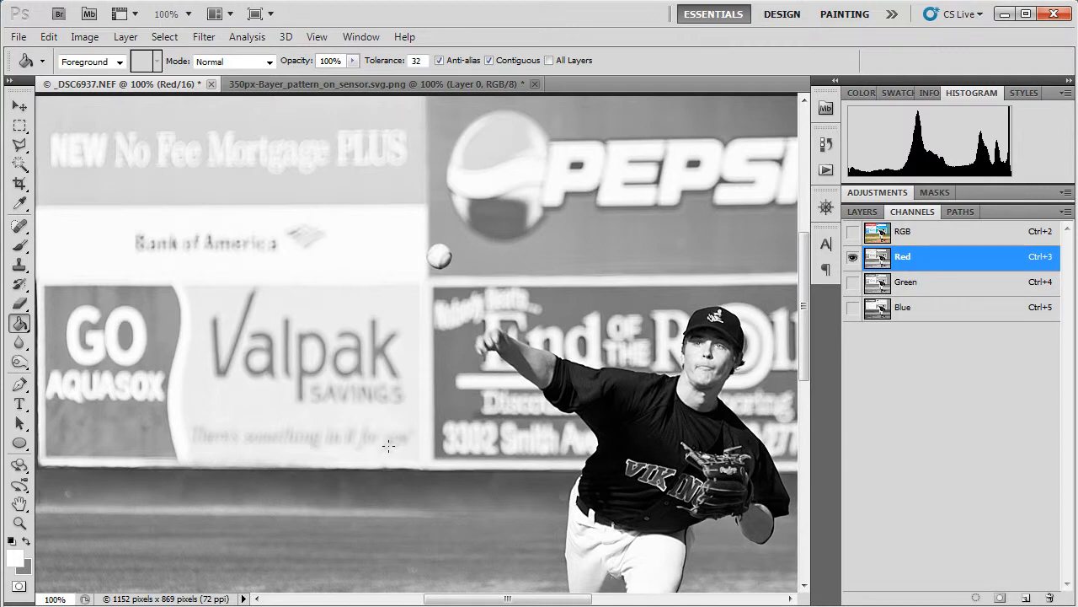
pyautogui.click(906, 284)
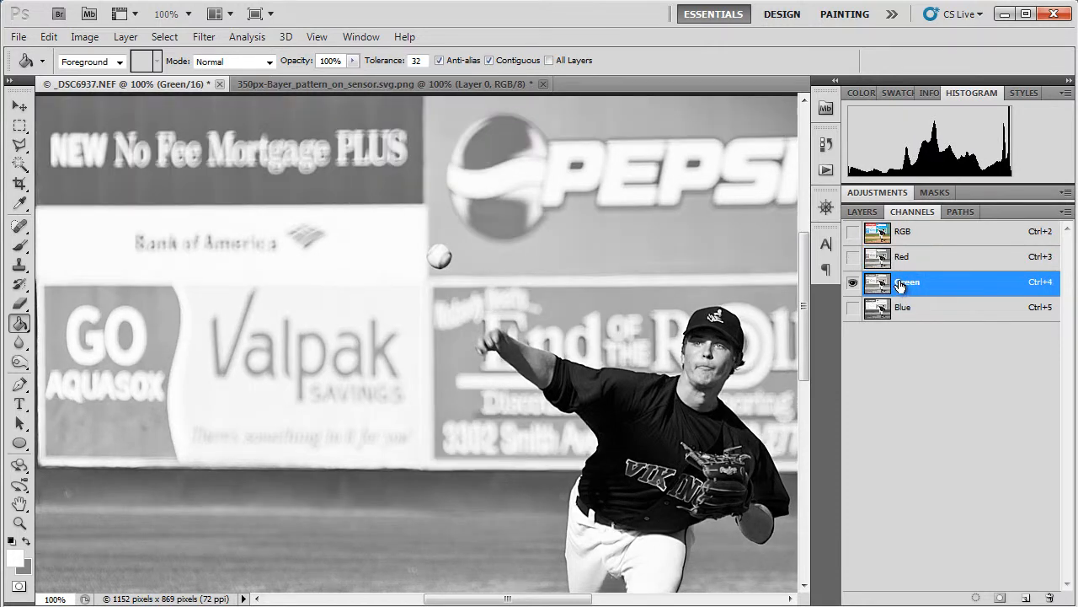
pyautogui.click(901, 309)
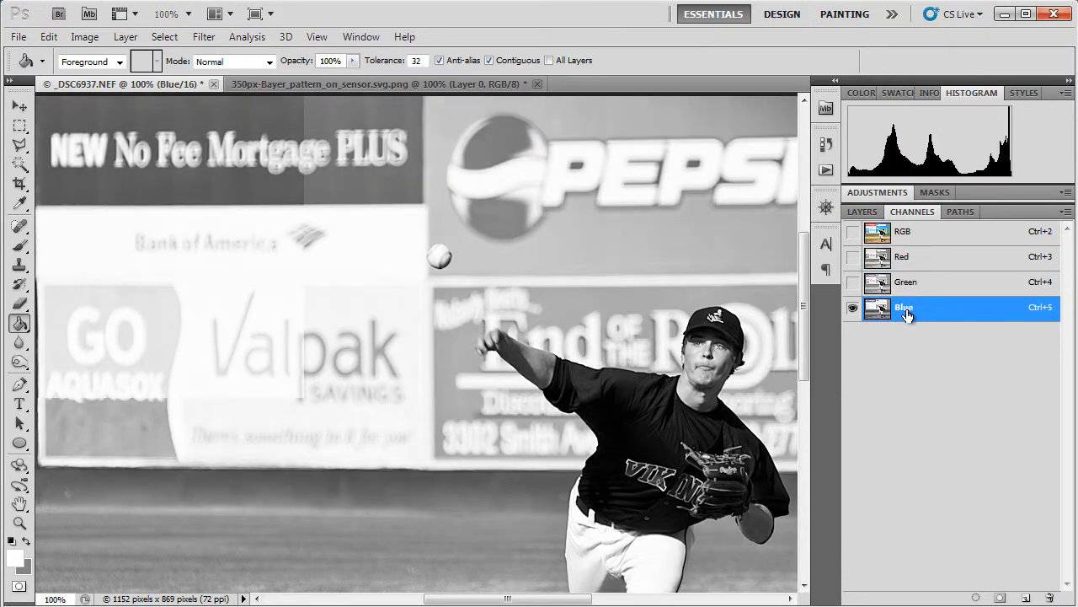
pyautogui.click(903, 259)
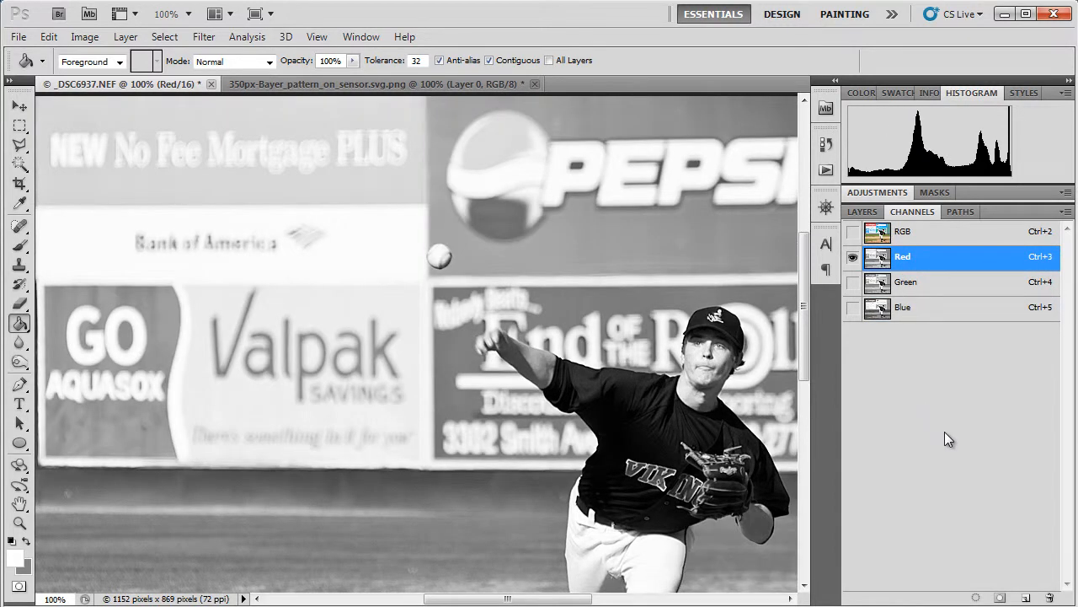
pyautogui.click(909, 241)
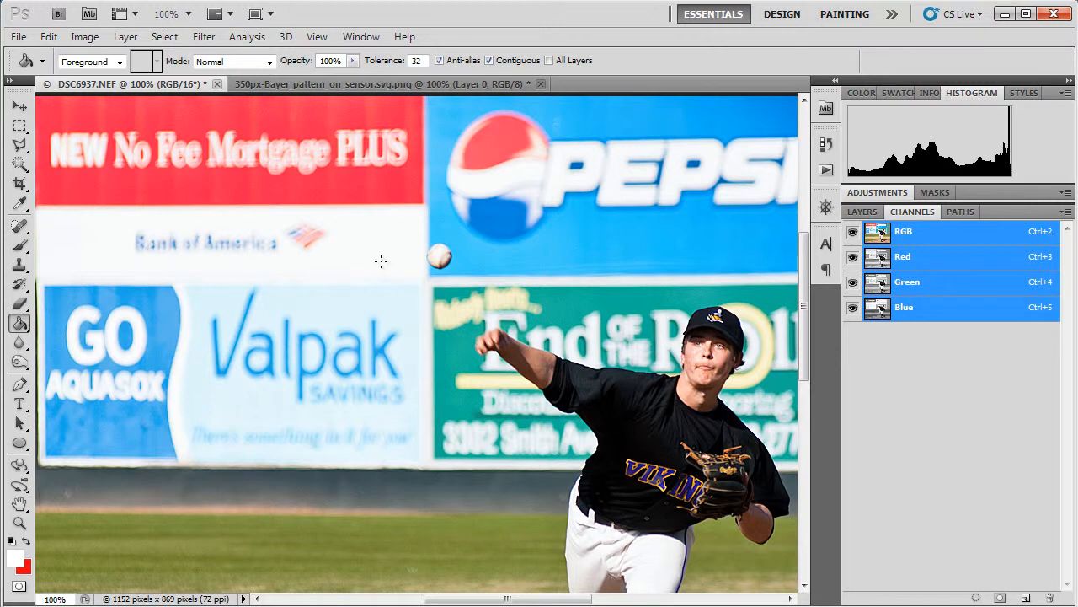
# Look at the Bayer pattern image and compare it with the photo's individual colour channels, finishing on the RGB composite
pyautogui.click(398, 87)
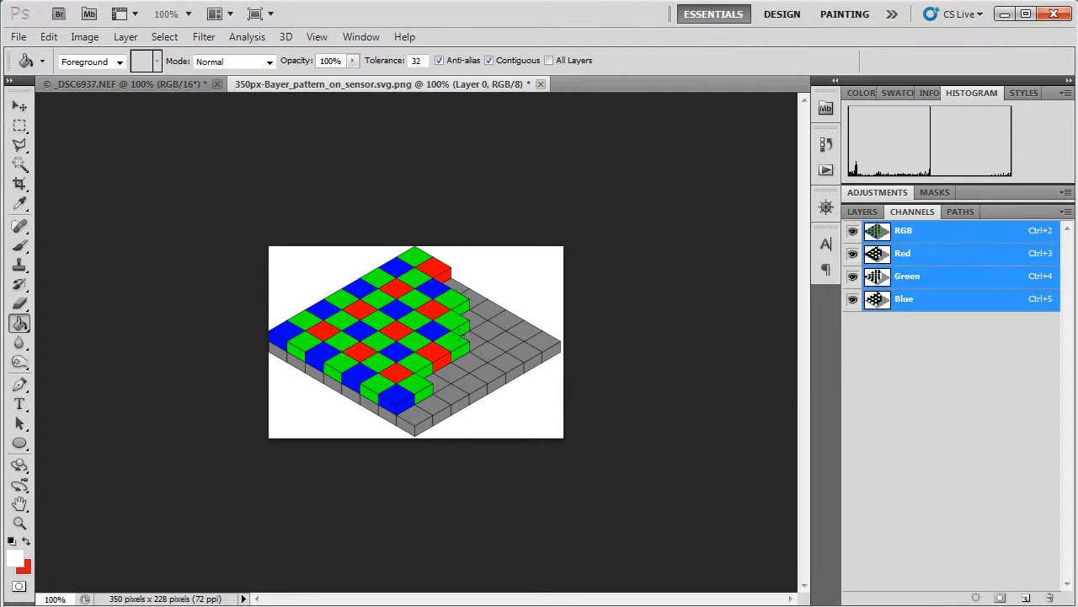
pyautogui.click(171, 85)
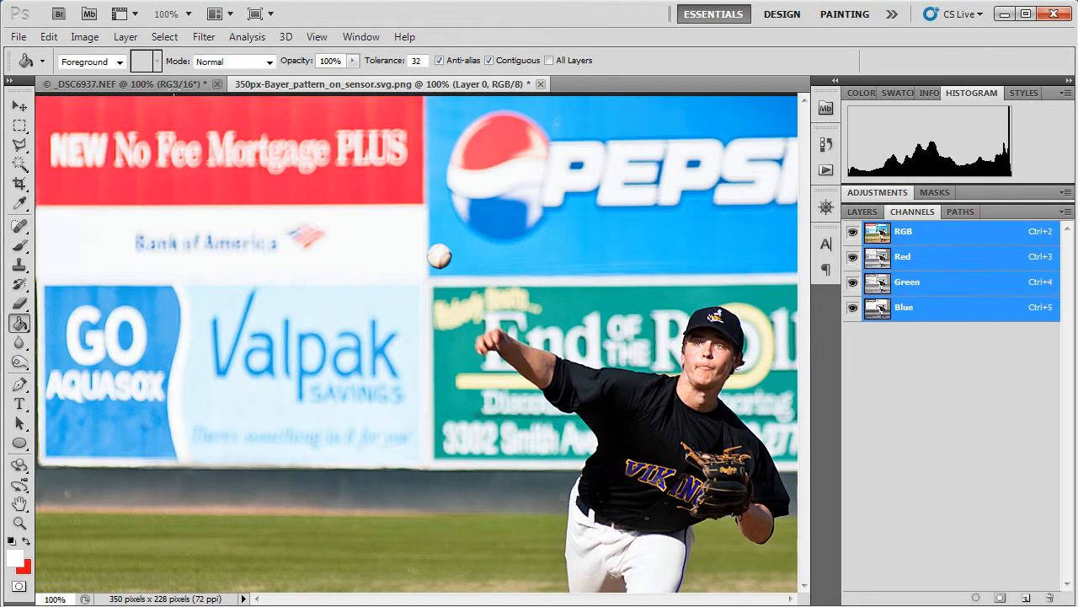
pyautogui.click(928, 290)
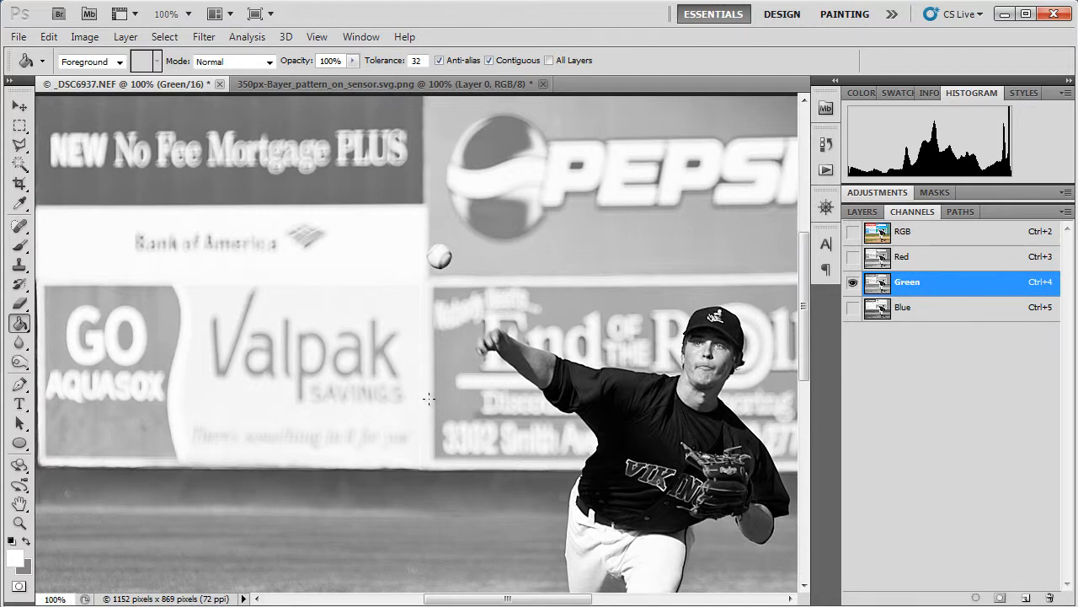
pyautogui.click(908, 261)
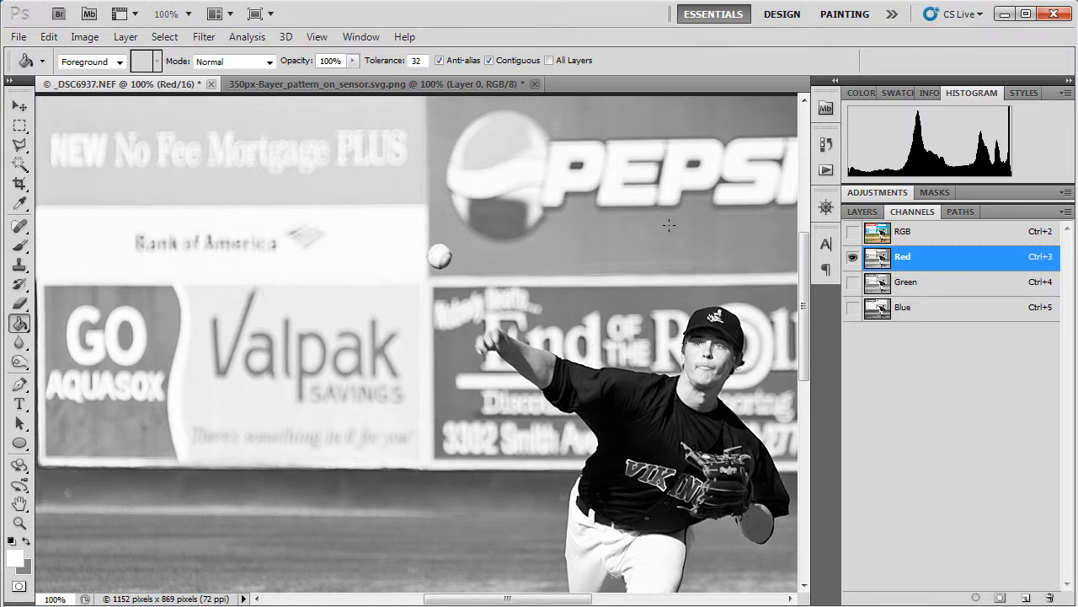
pyautogui.click(903, 310)
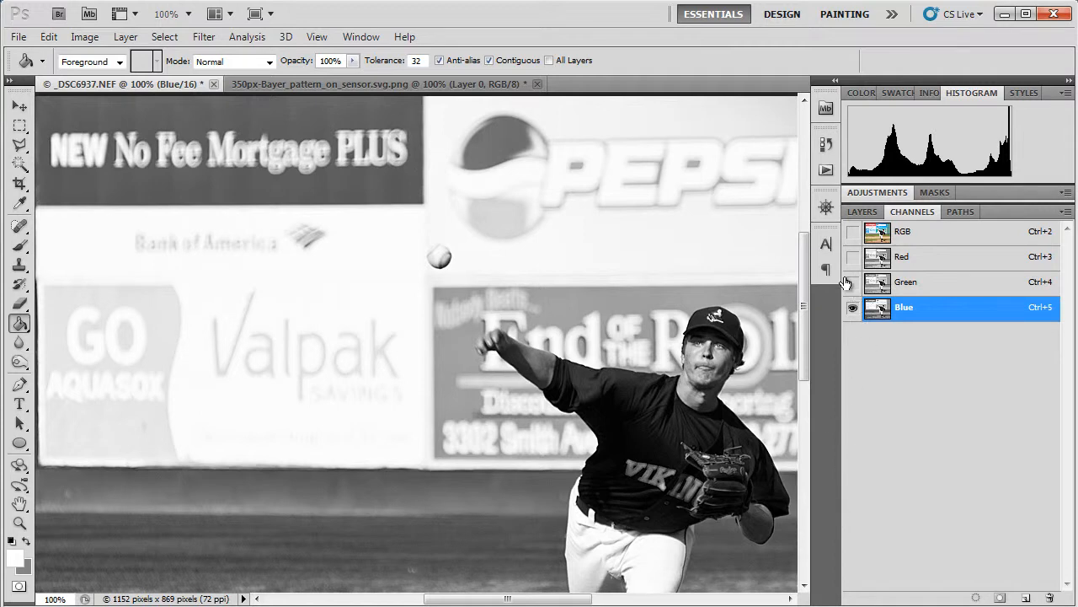
pyautogui.click(904, 259)
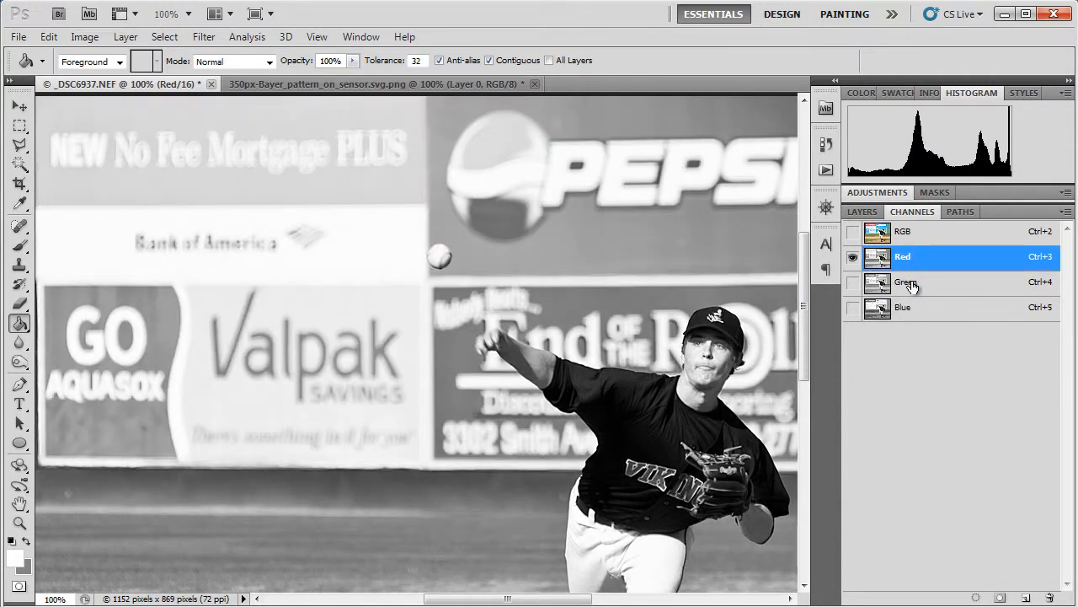
pyautogui.click(910, 284)
pyautogui.click(905, 311)
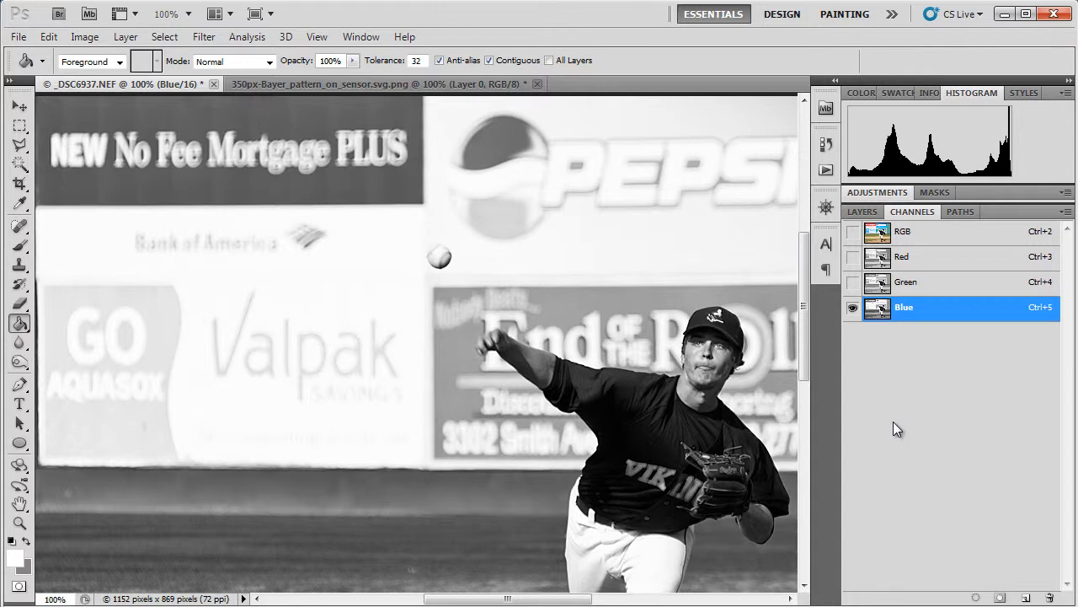
pyautogui.click(903, 236)
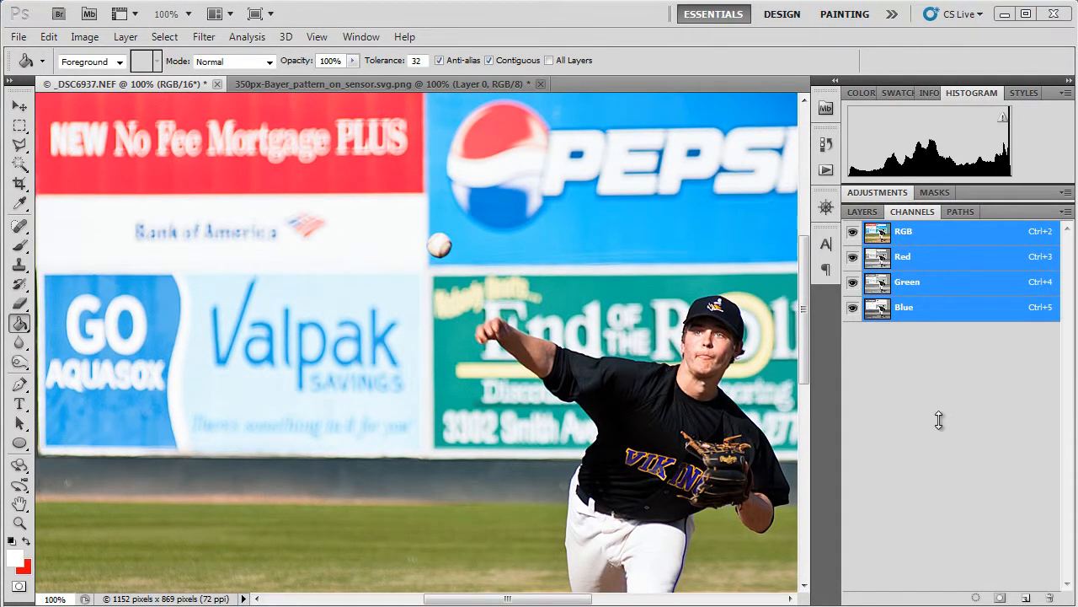
# Compare the Red and Blue channels and convert the photo to Grayscale from the Red channel, discarding the other channels
pyautogui.click(833, 443)
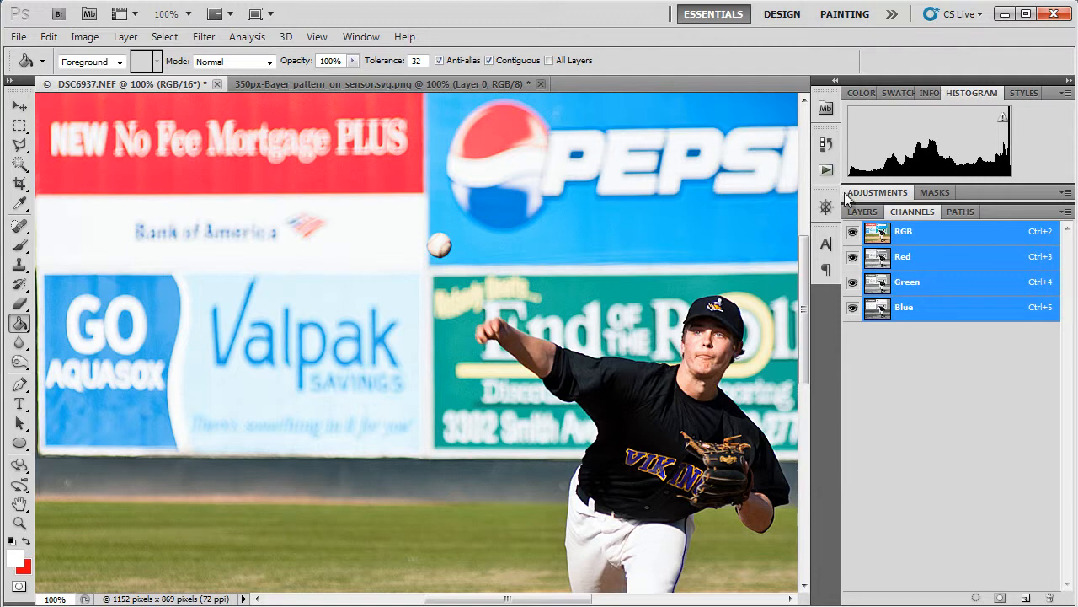
pyautogui.click(906, 263)
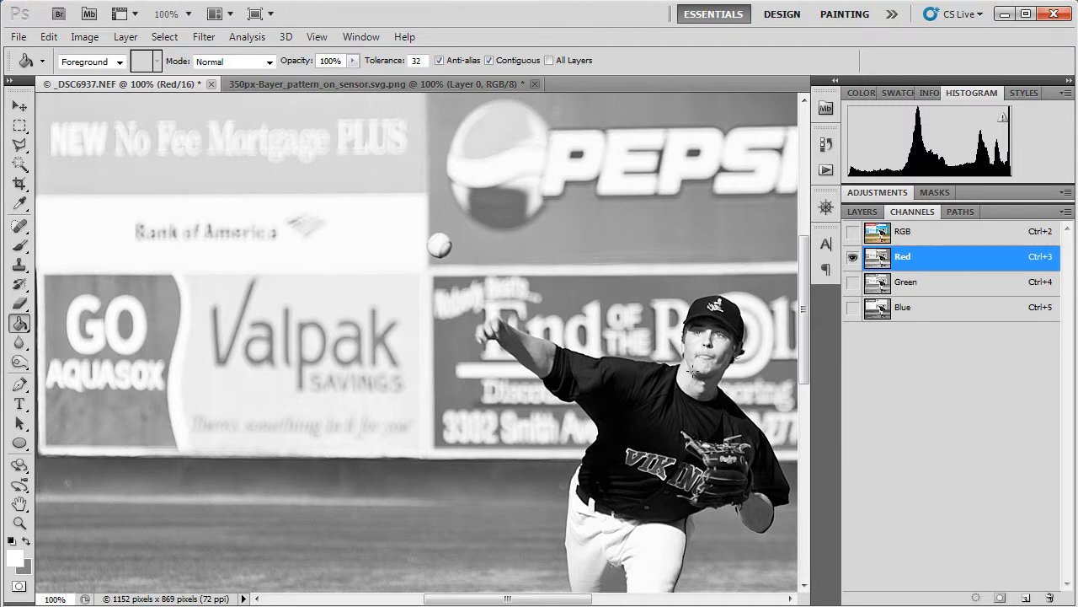
pyautogui.click(900, 308)
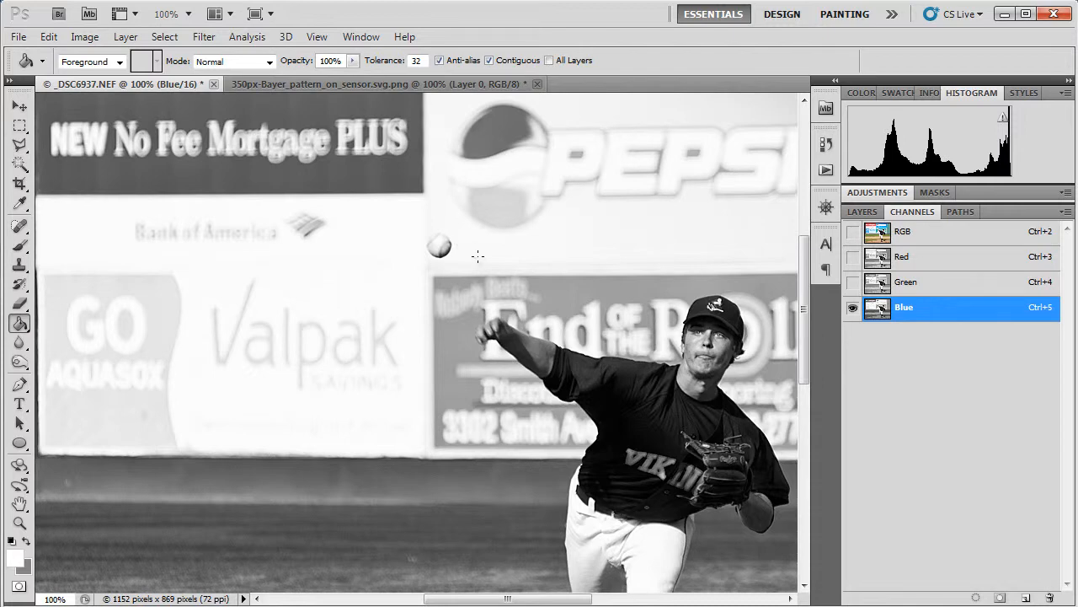
pyautogui.click(900, 261)
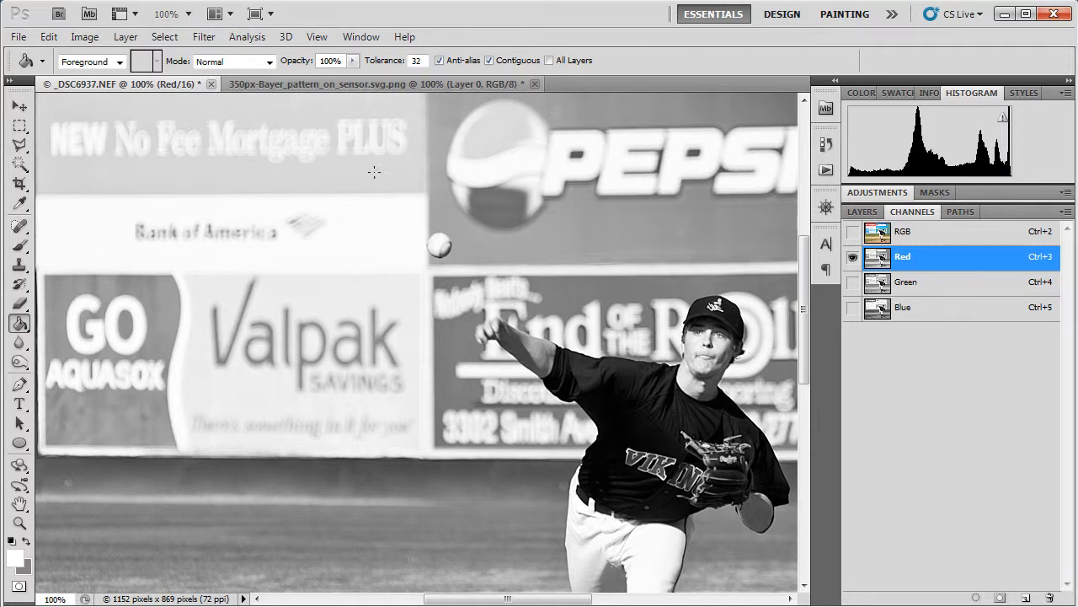
pyautogui.click(85, 38)
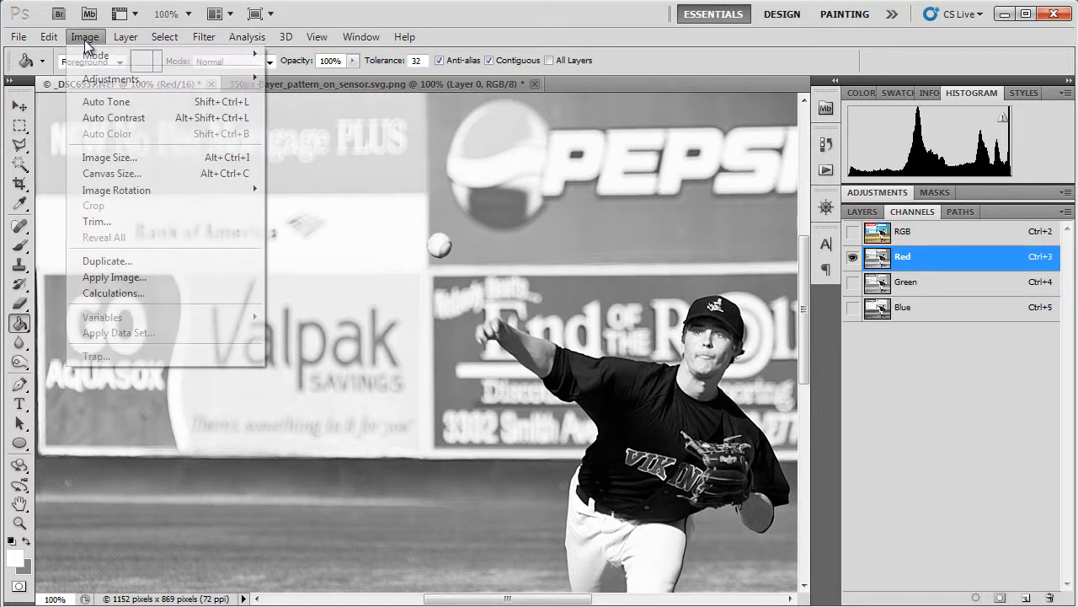
pyautogui.moveTo(99, 55)
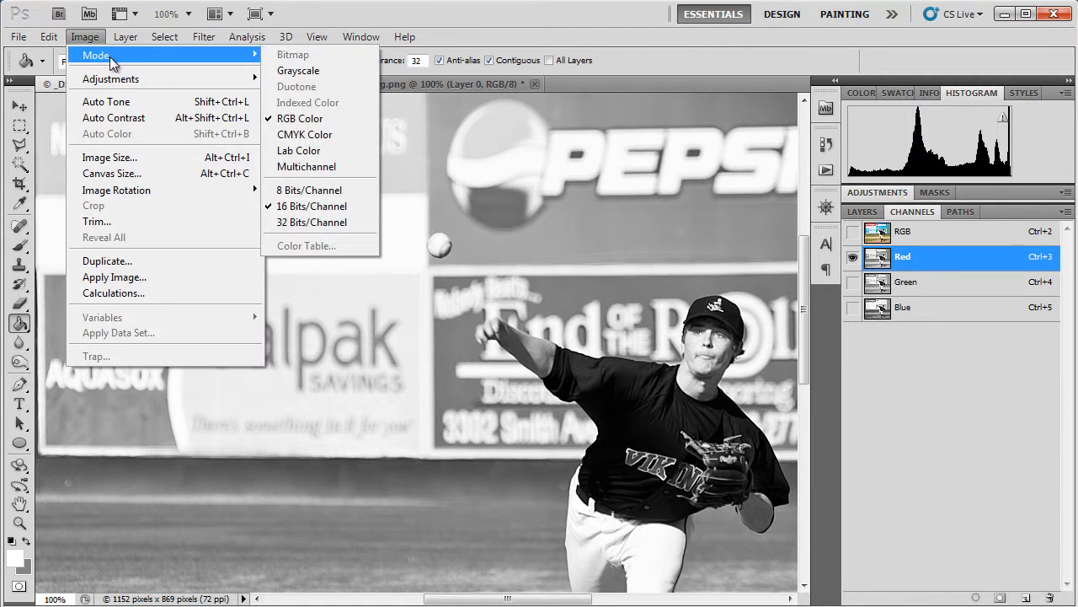
pyautogui.click(332, 71)
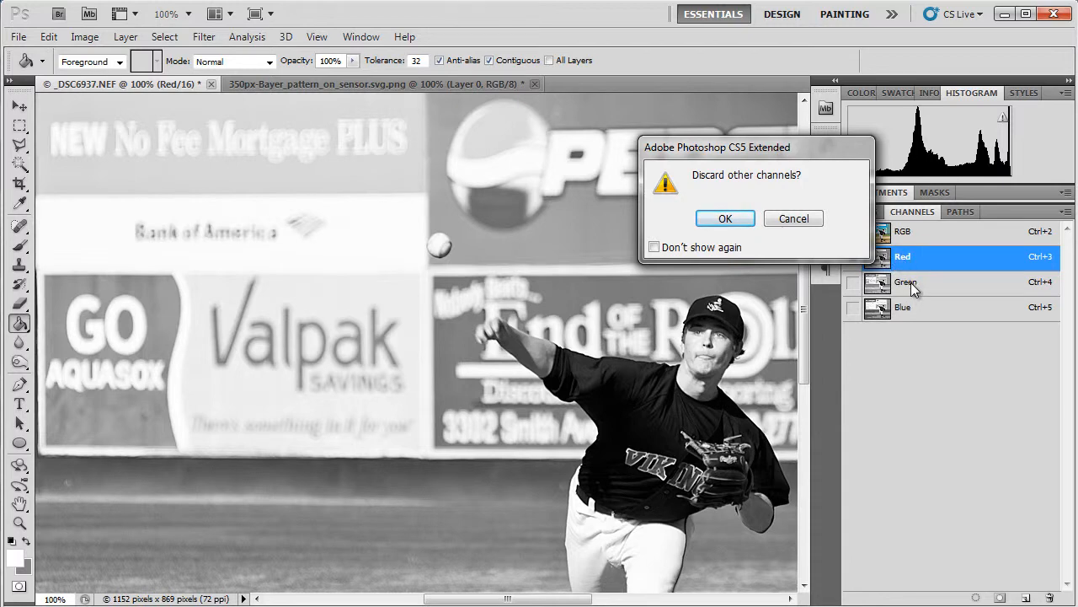
pyautogui.click(720, 219)
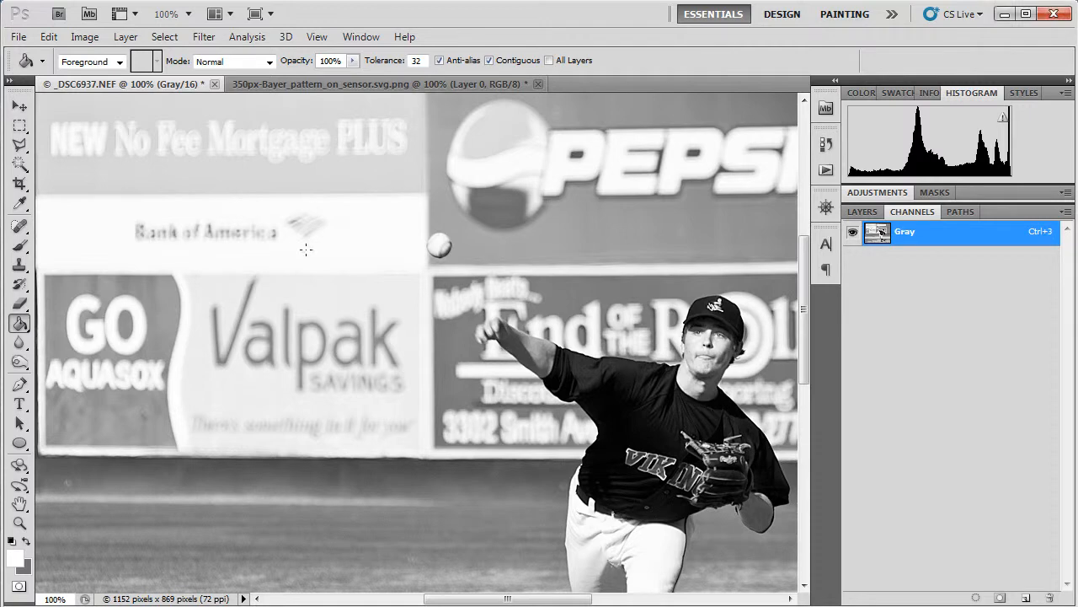
# Undo the Red channel extraction and display the full RGB composite of the photo
pyautogui.click(48, 37)
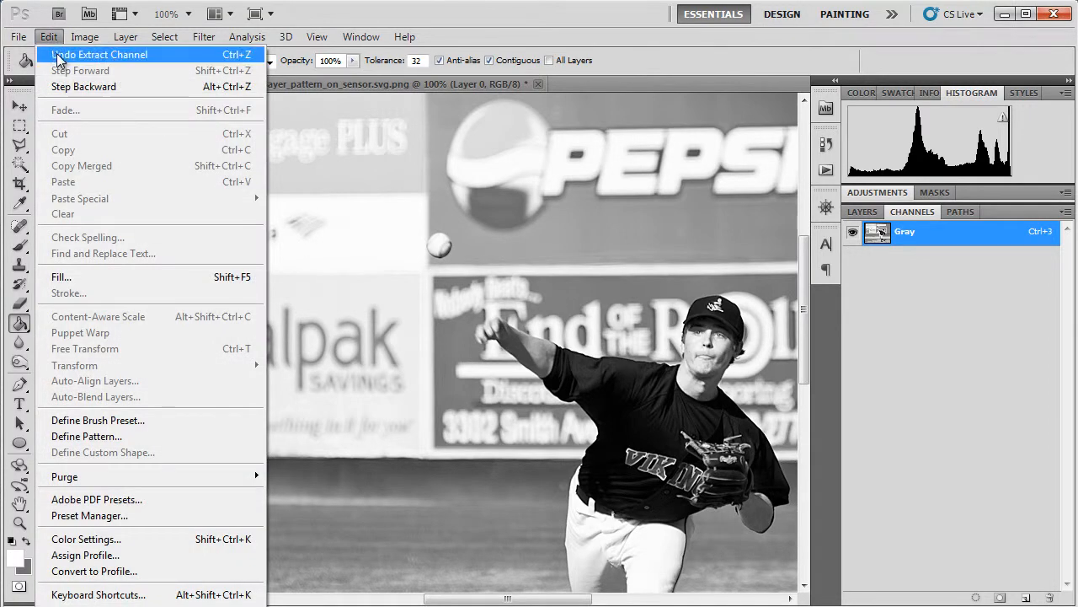
pyautogui.click(80, 55)
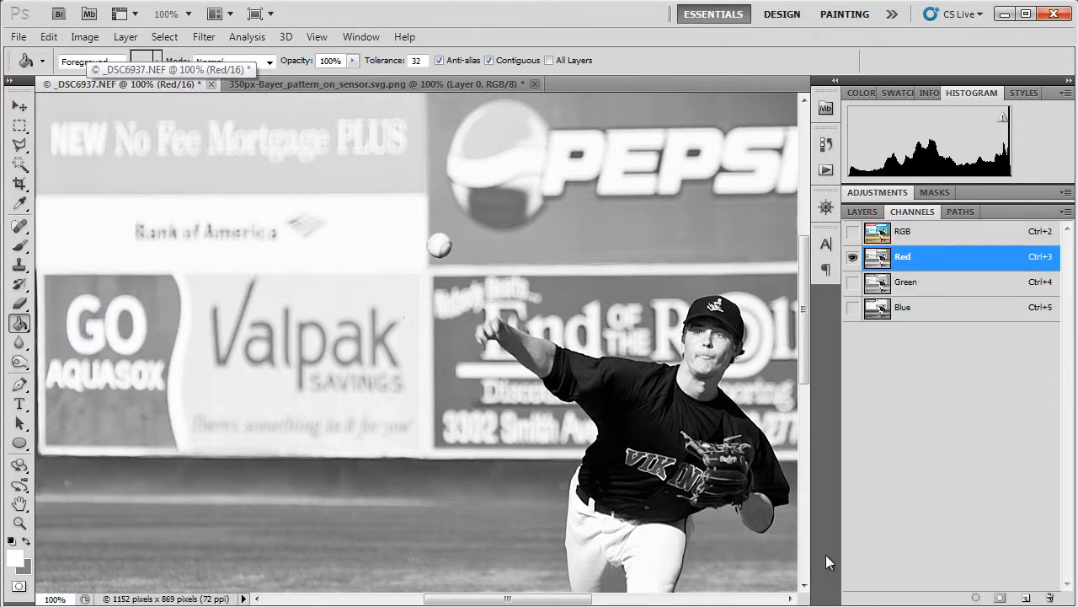
pyautogui.click(907, 239)
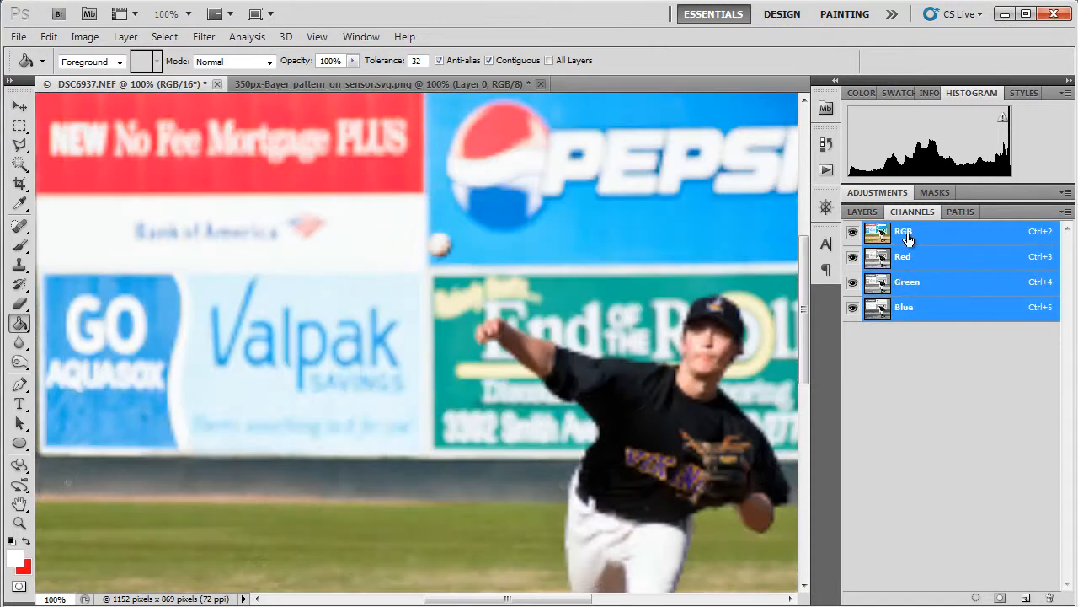
# Inspect how the pitcher and billboards render in the Red and Green channels, and return to the RGB composite
pyautogui.click(860, 210)
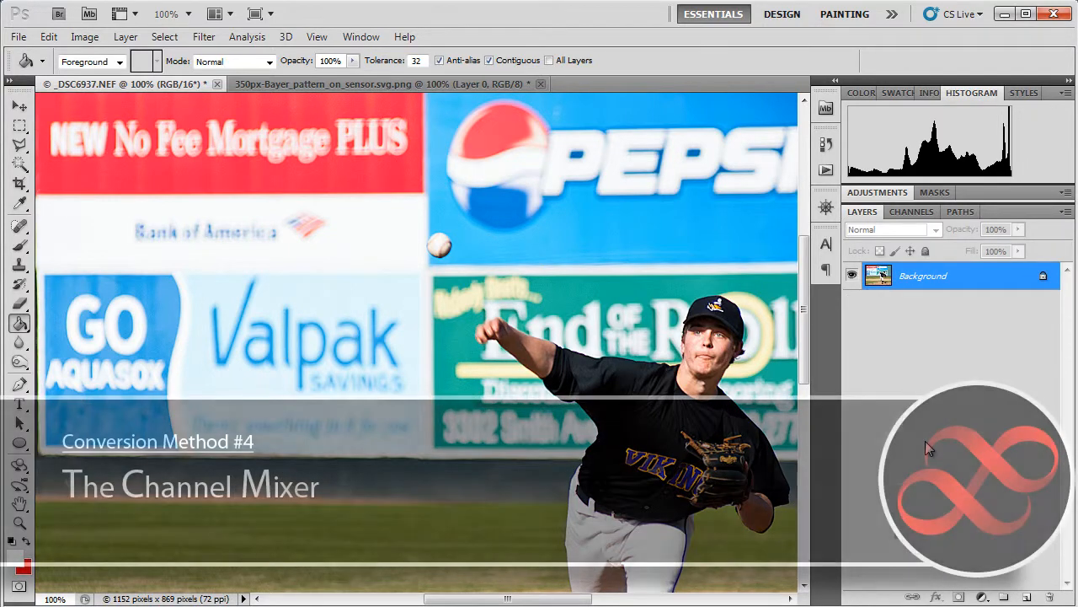
pyautogui.click(911, 213)
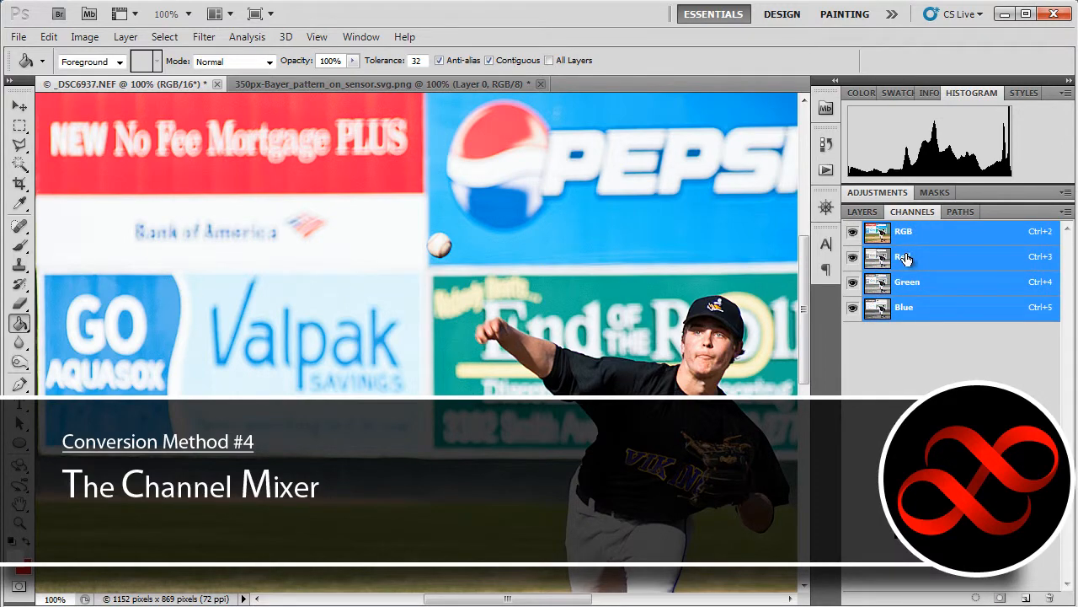
pyautogui.click(907, 259)
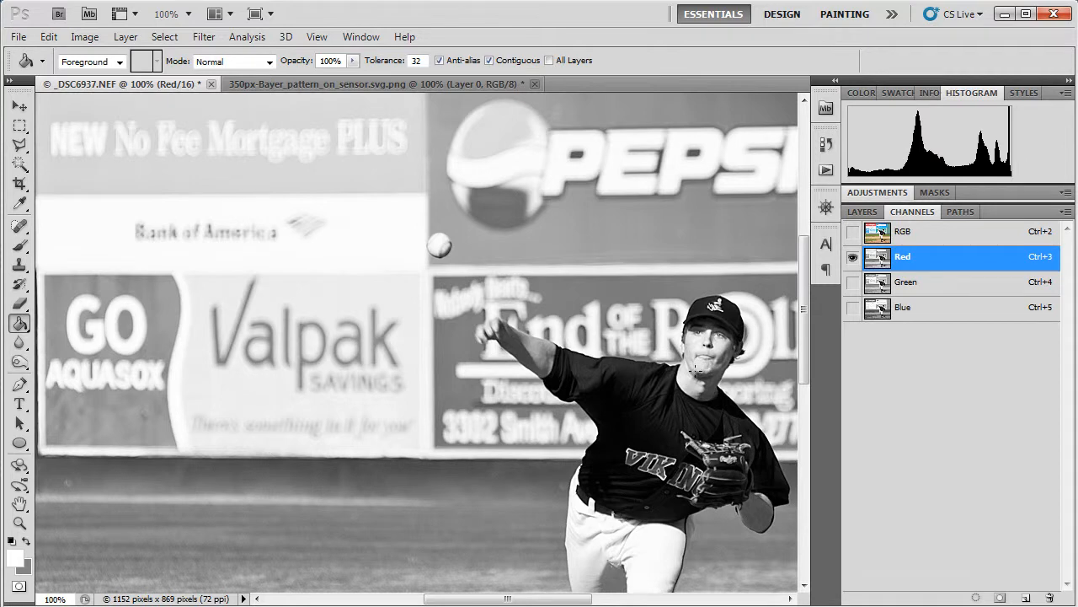
pyautogui.click(906, 291)
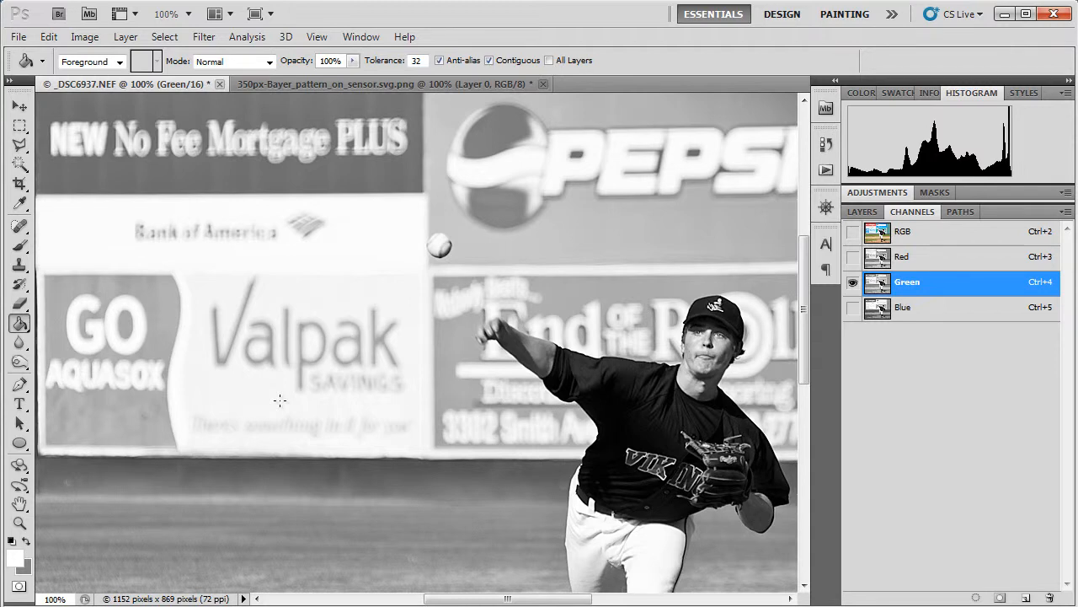
pyautogui.click(904, 238)
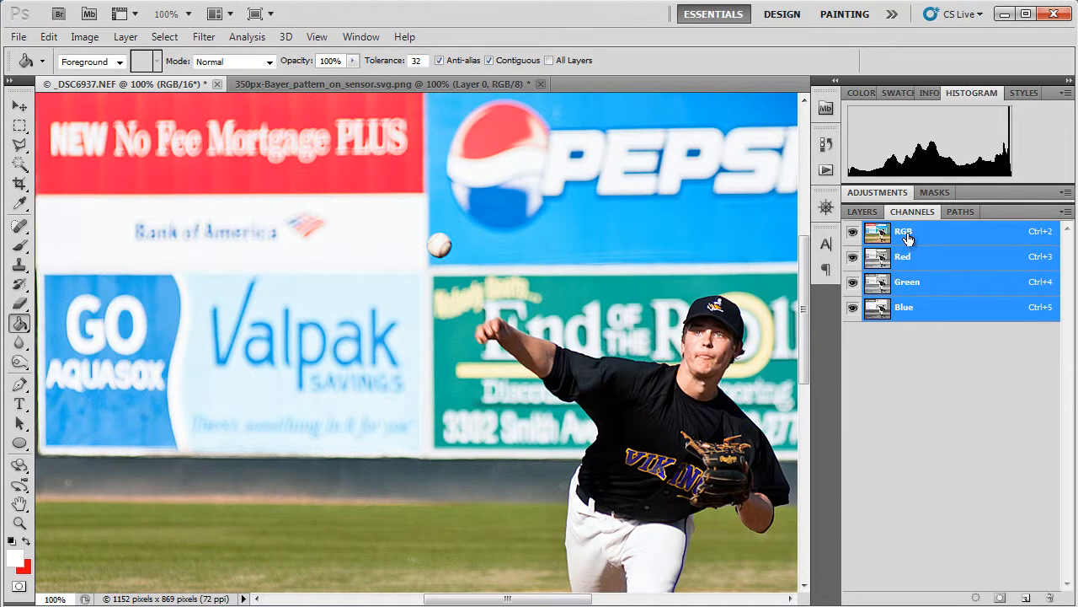
# Add a Channel Mixer adjustment layer above the Background layer
pyautogui.click(863, 215)
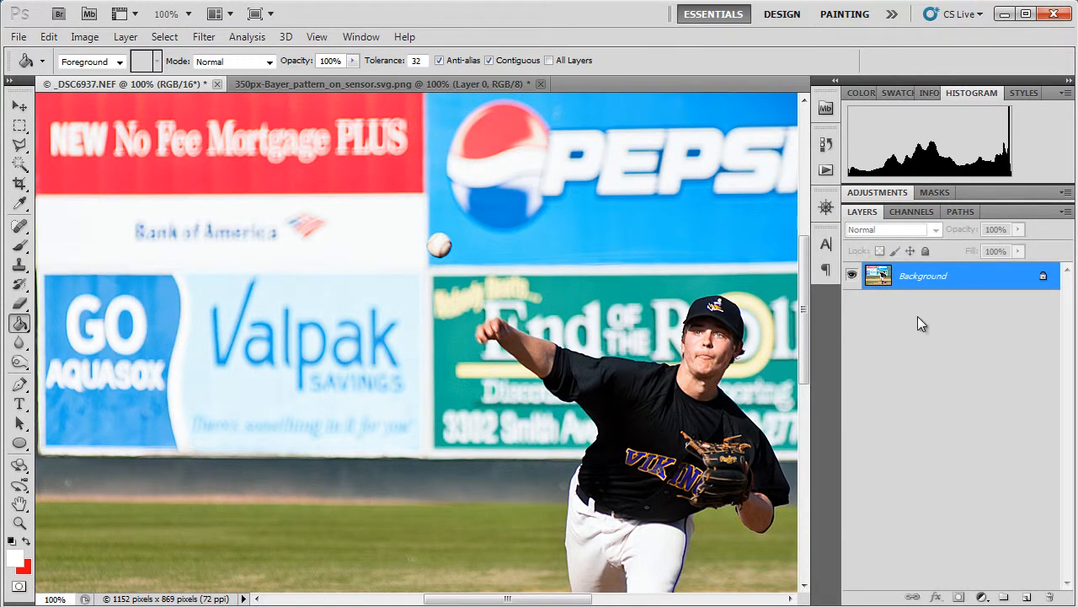
pyautogui.click(981, 596)
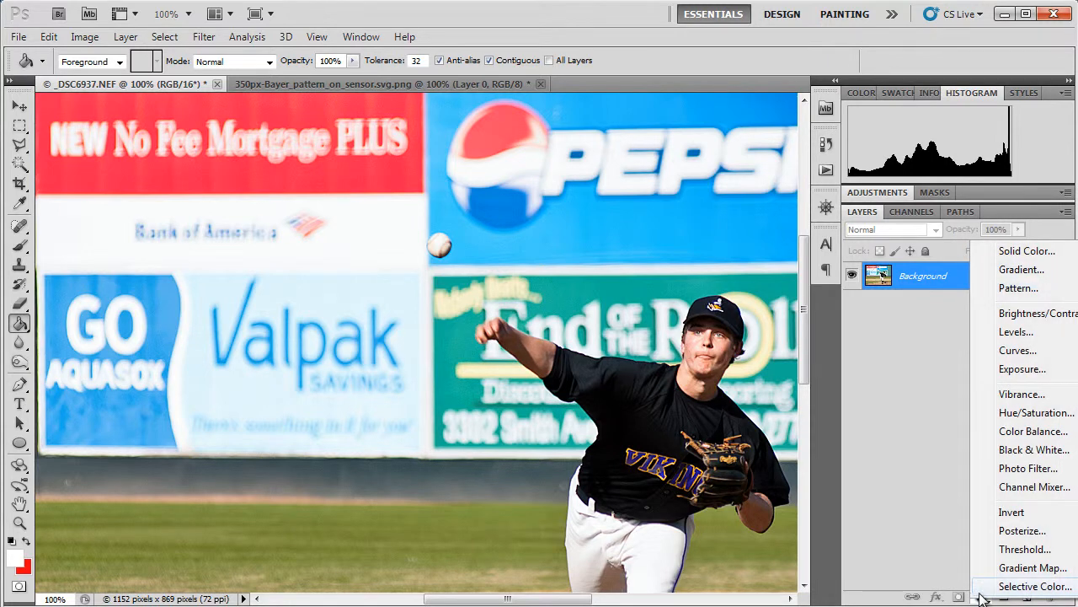
pyautogui.click(1026, 489)
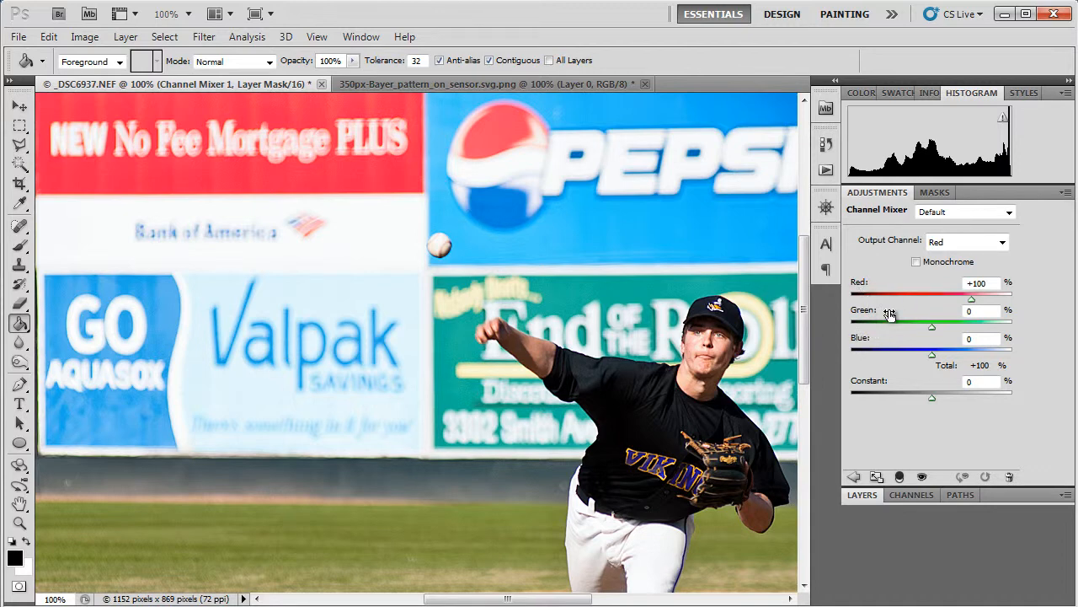
# Turn on Monochrome for the Channel Mixer adjustment and set Red to 60% and Blue to 0%
pyautogui.click(917, 262)
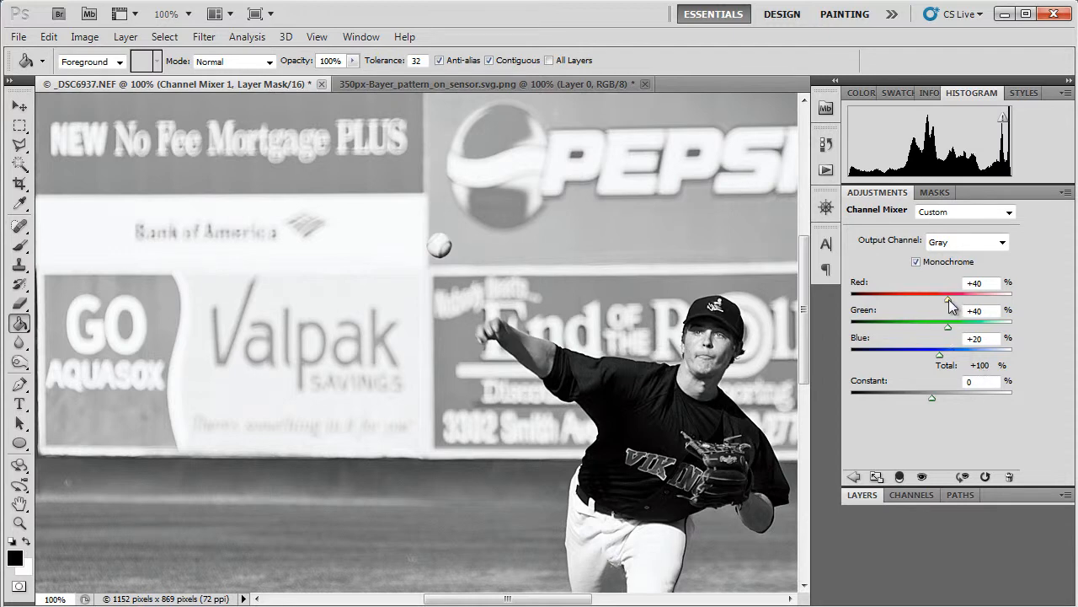
pyautogui.moveTo(951, 300); pyautogui.dragTo(962, 299)
pyautogui.doubleClick(994, 287)
pyautogui.write('60')
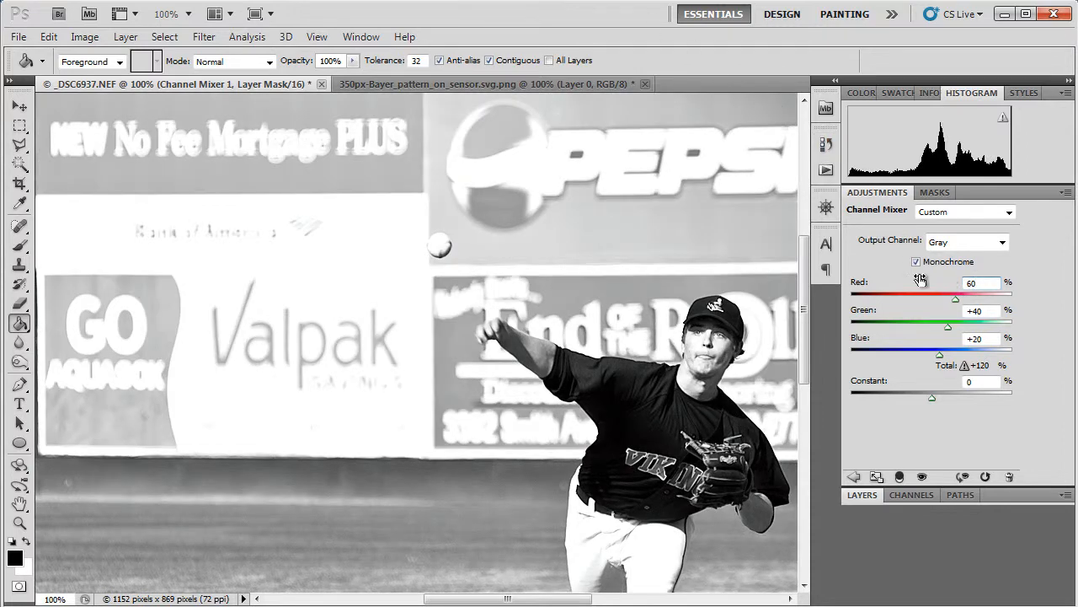
pyautogui.click(997, 338)
pyautogui.doubleClick(997, 339)
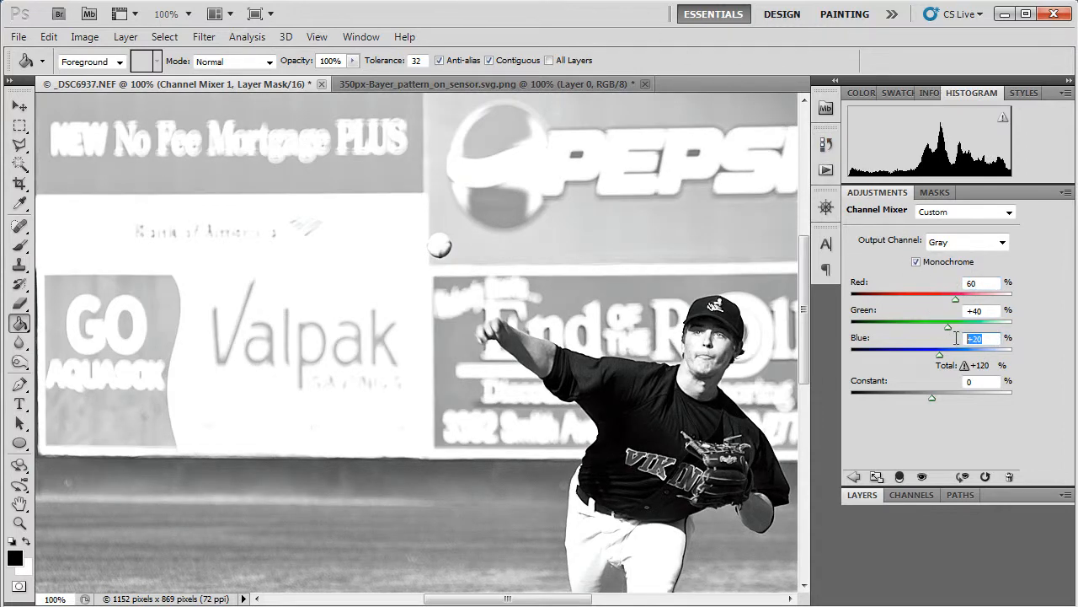
pyautogui.write('0')
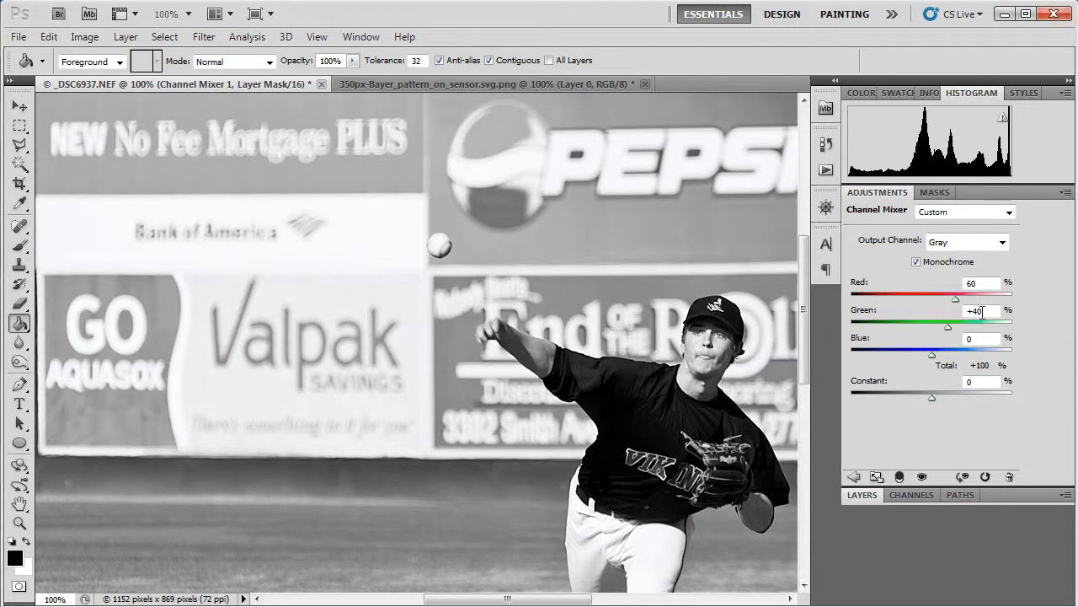
# Rebalance the monochrome mix by setting Green to 30% and Red to 70%
pyautogui.moveTo(991, 311); pyautogui.dragTo(938, 299)
pyautogui.write('30')
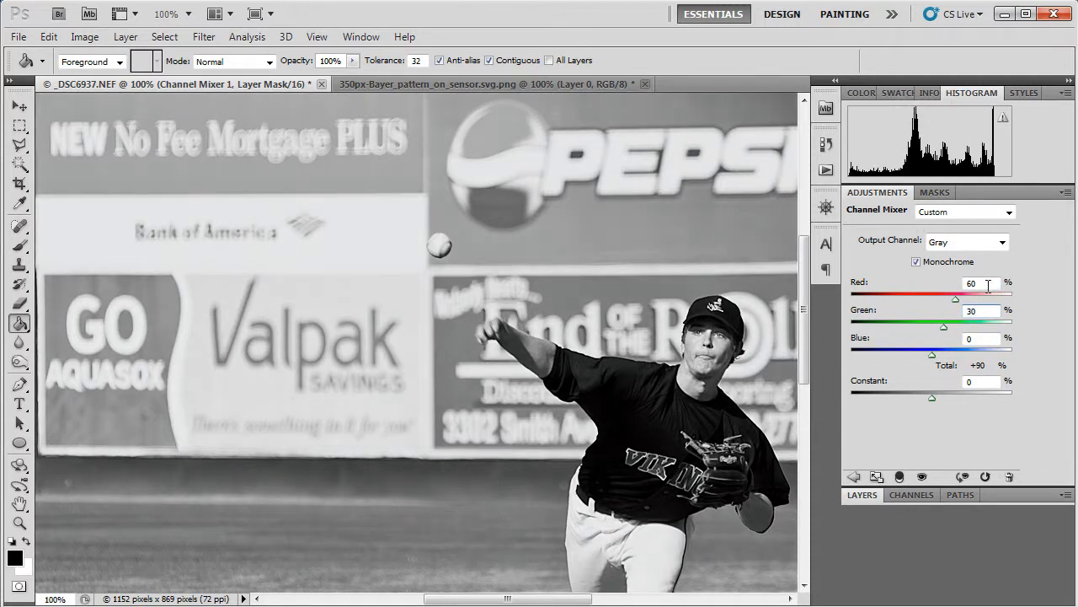
pyautogui.doubleClick(973, 283)
pyautogui.write('70')
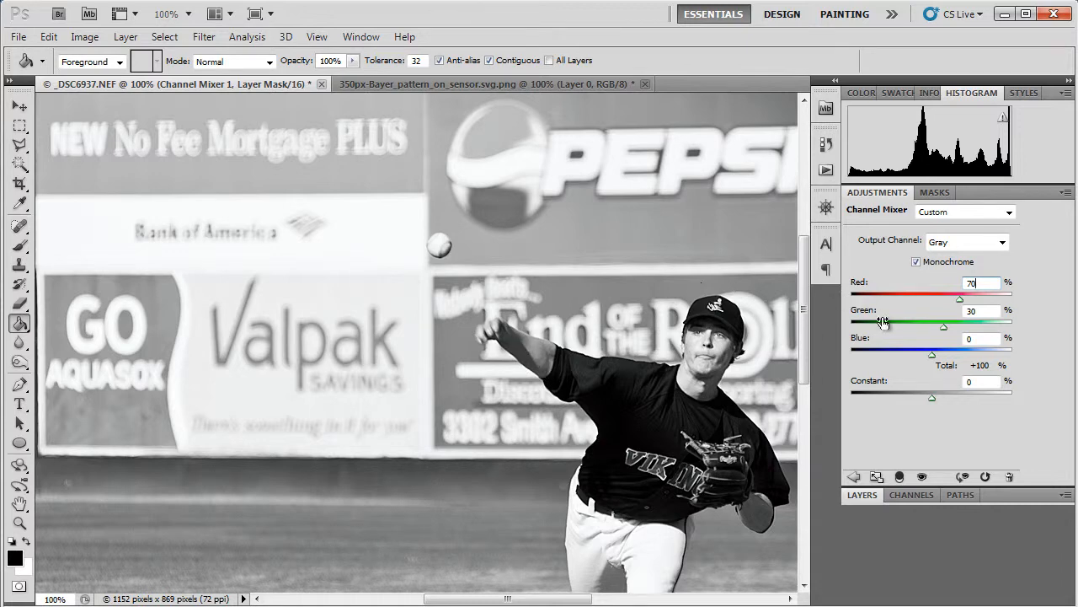
# Compare the photo with the Channel Mixer layer hidden and shown, and view the channels of the Background layer
pyautogui.click(865, 500)
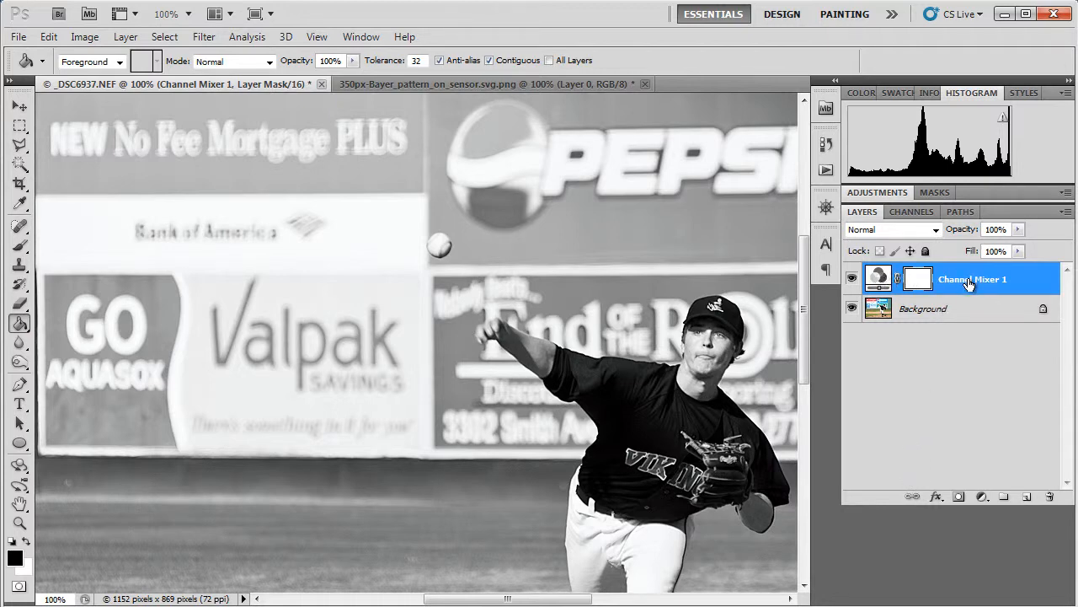
pyautogui.click(931, 315)
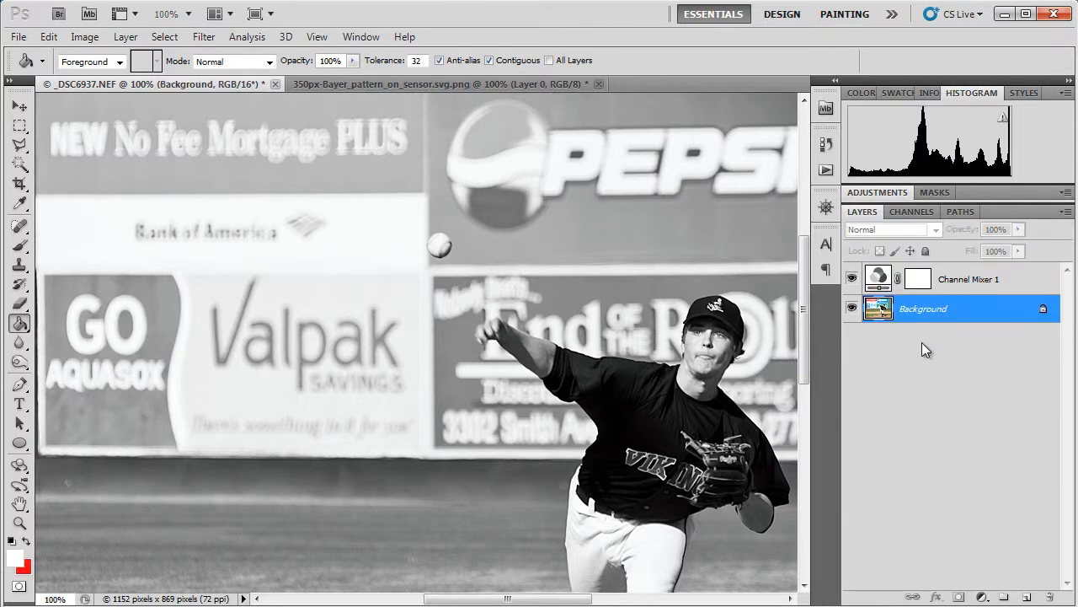
pyautogui.click(852, 279)
pyautogui.click(852, 280)
pyautogui.click(916, 213)
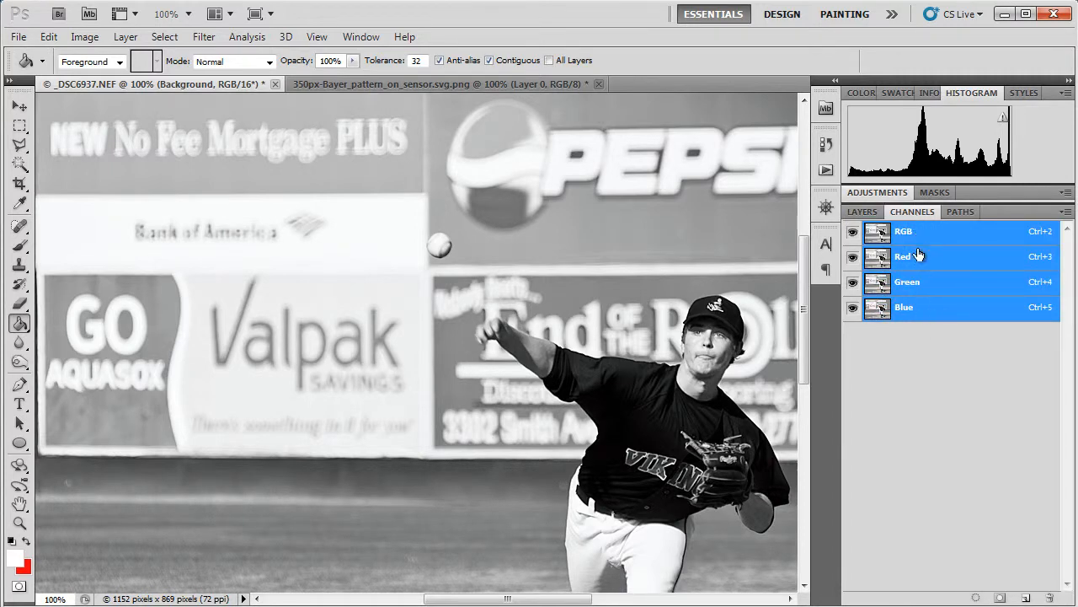
# Delete the Channel Mixer adjustment layer
pyautogui.click(863, 211)
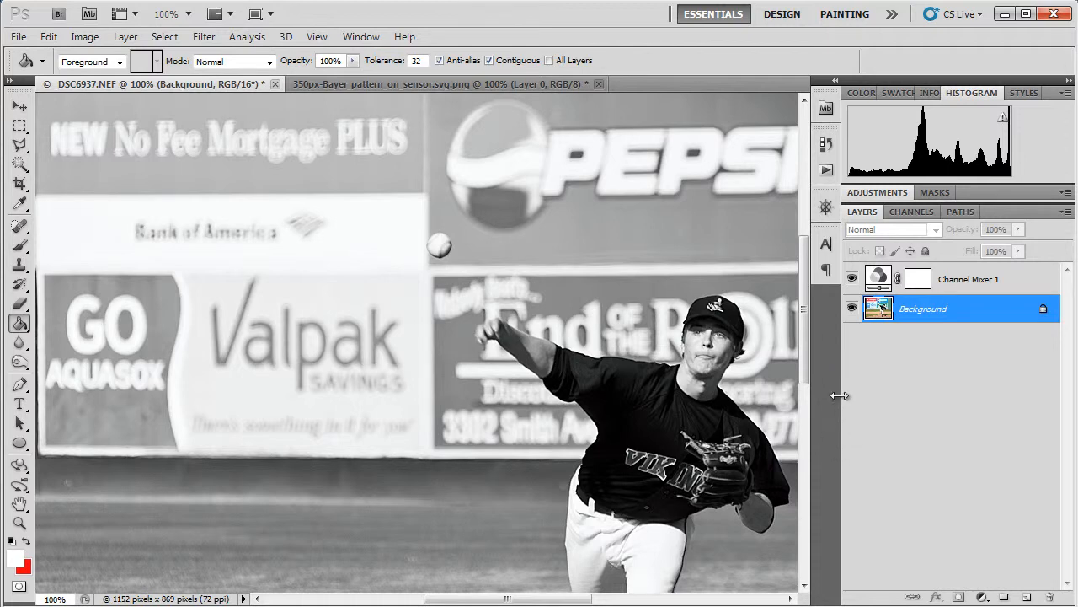
pyautogui.click(956, 286)
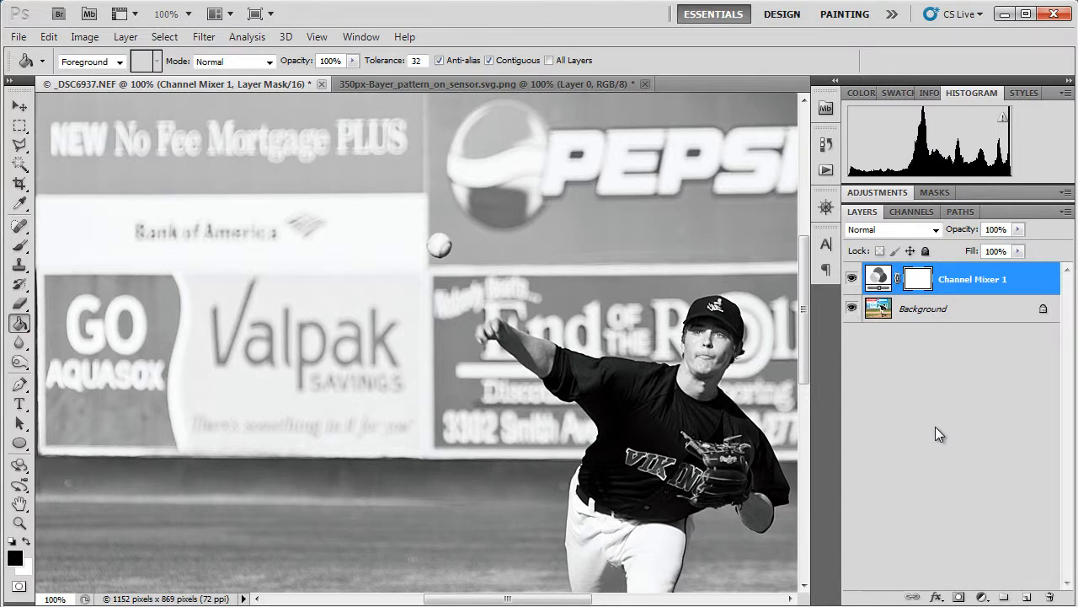
pyautogui.press('Delete')
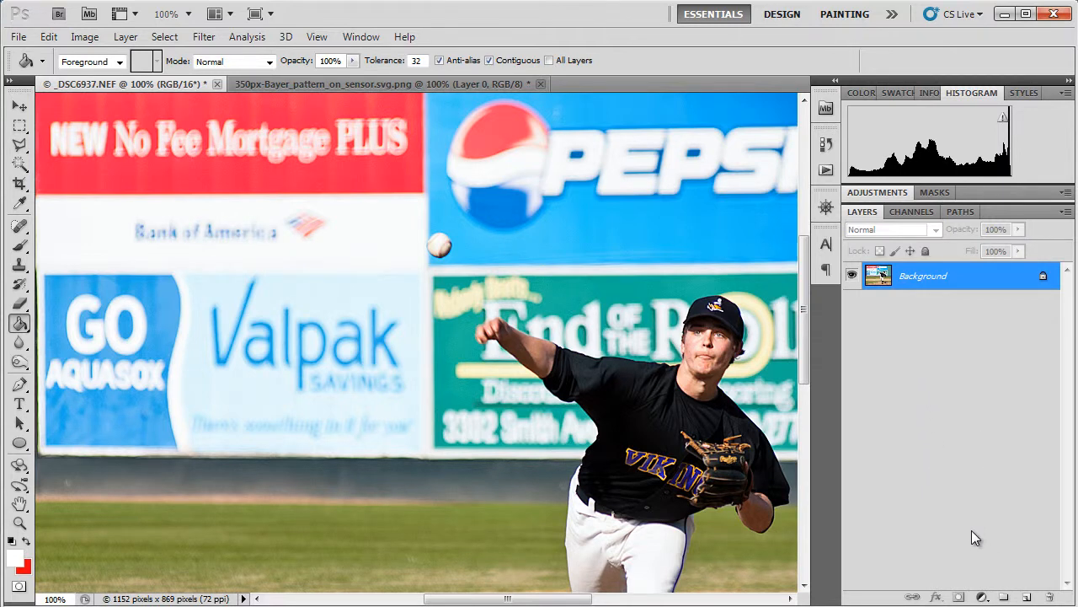
# Add a Hue/Saturation adjustment layer above the Background and set its Saturation to -100
pyautogui.click(982, 598)
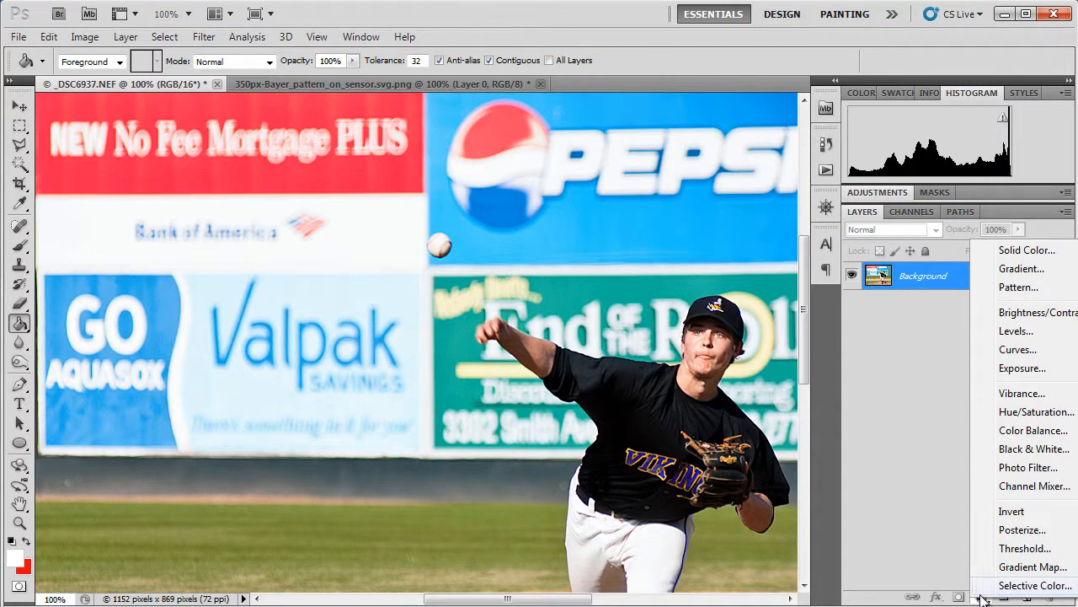
pyautogui.click(1017, 411)
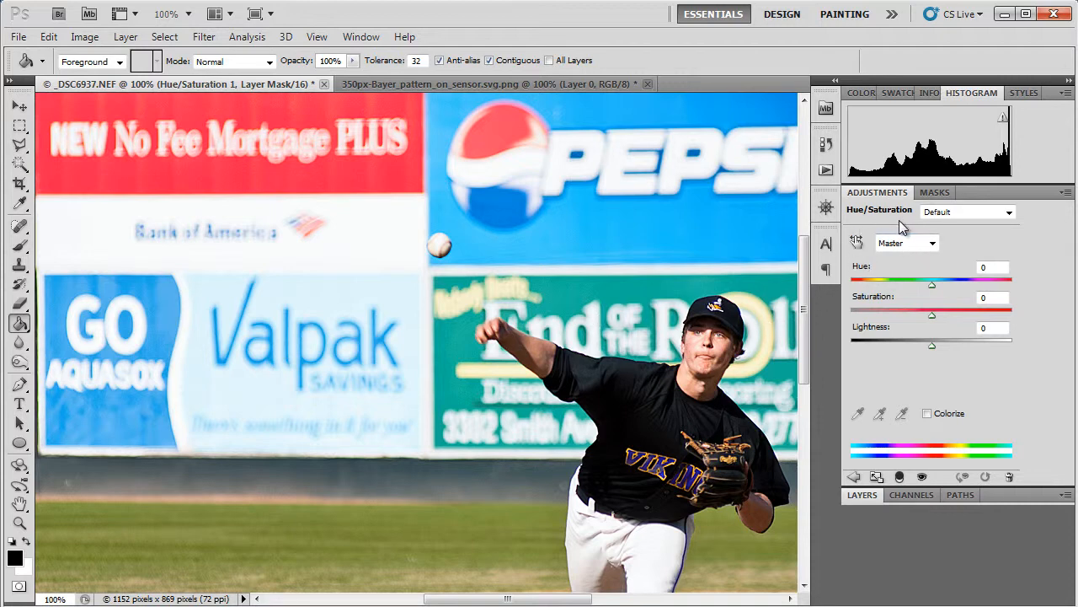
pyautogui.moveTo(930, 318); pyautogui.dragTo(839, 317)
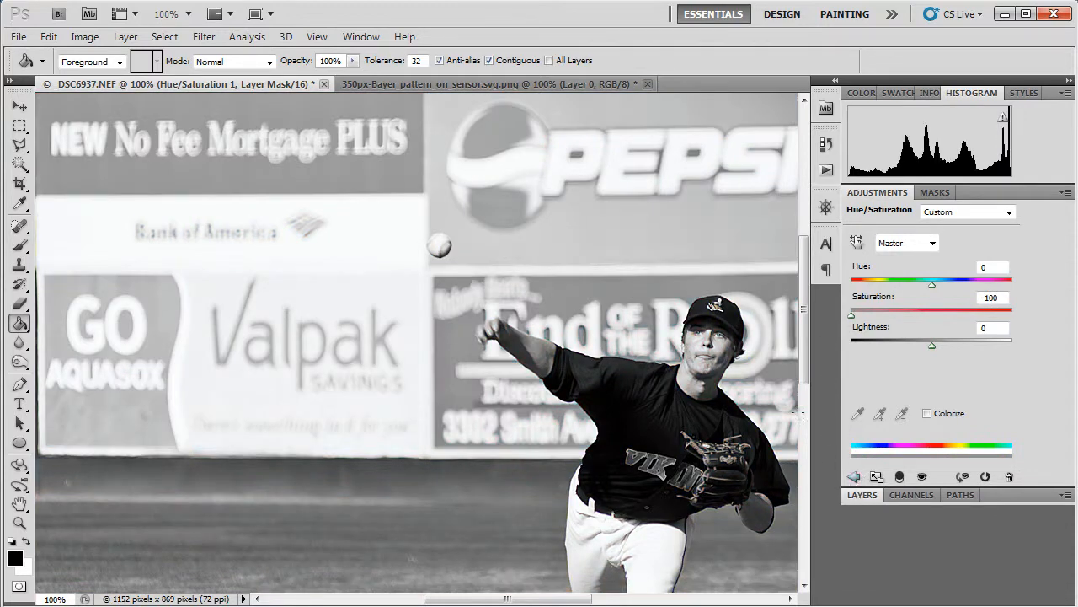
pyautogui.click(84, 36)
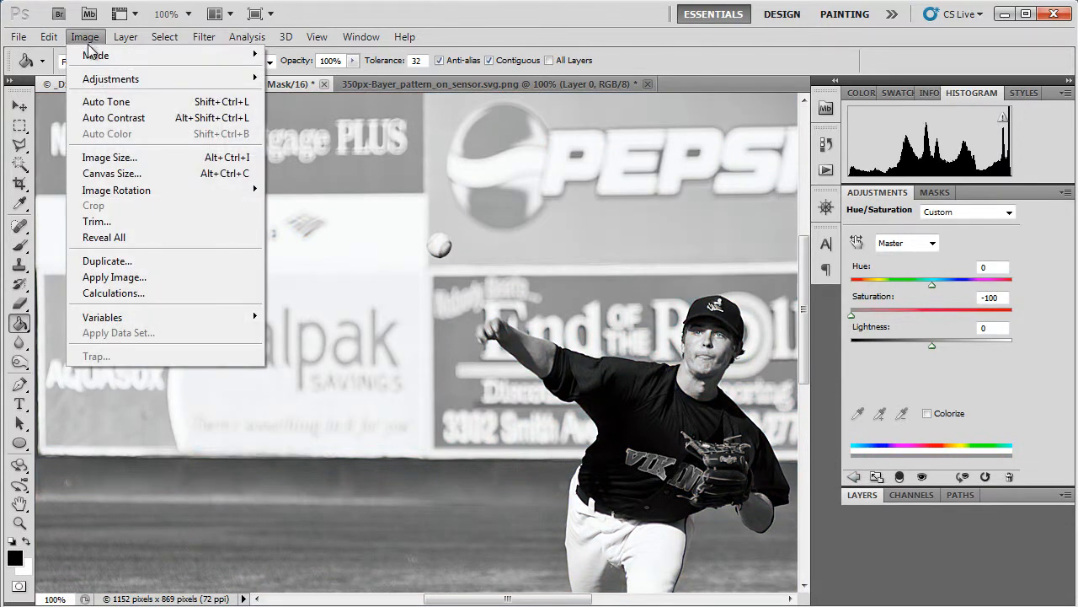
pyautogui.moveTo(103, 58)
pyautogui.moveTo(88, 79)
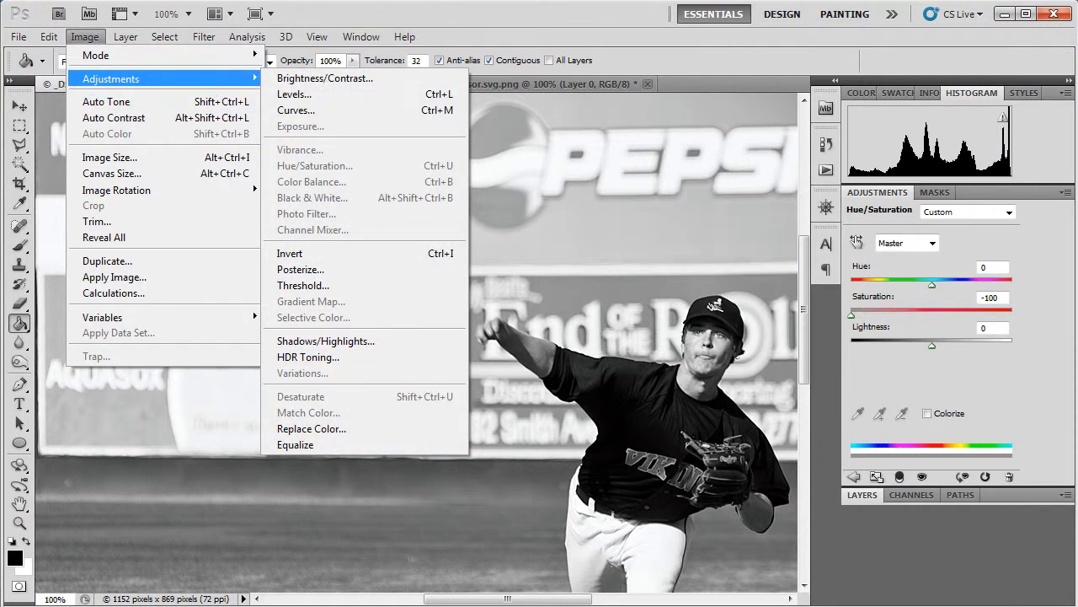
pyautogui.click(948, 573)
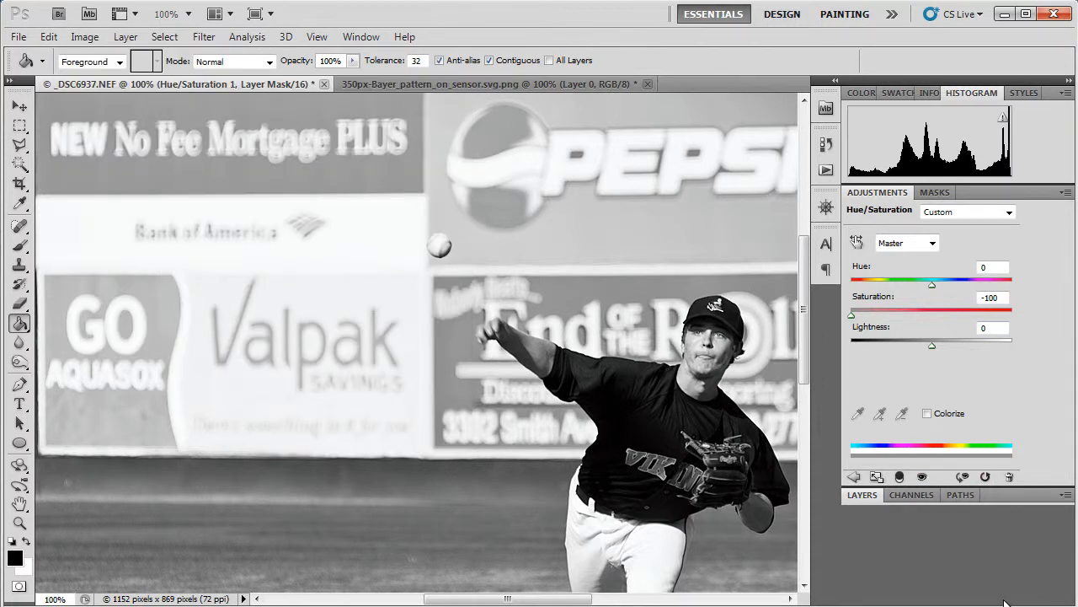
# Delete the Hue/Saturation adjustment layer
pyautogui.click(861, 495)
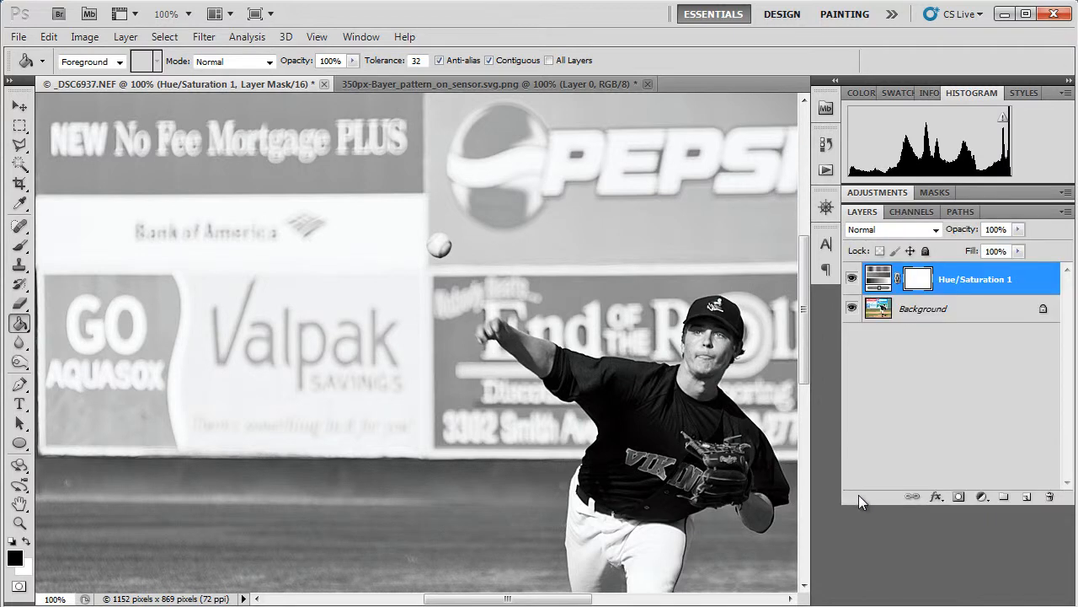
pyautogui.click(976, 281)
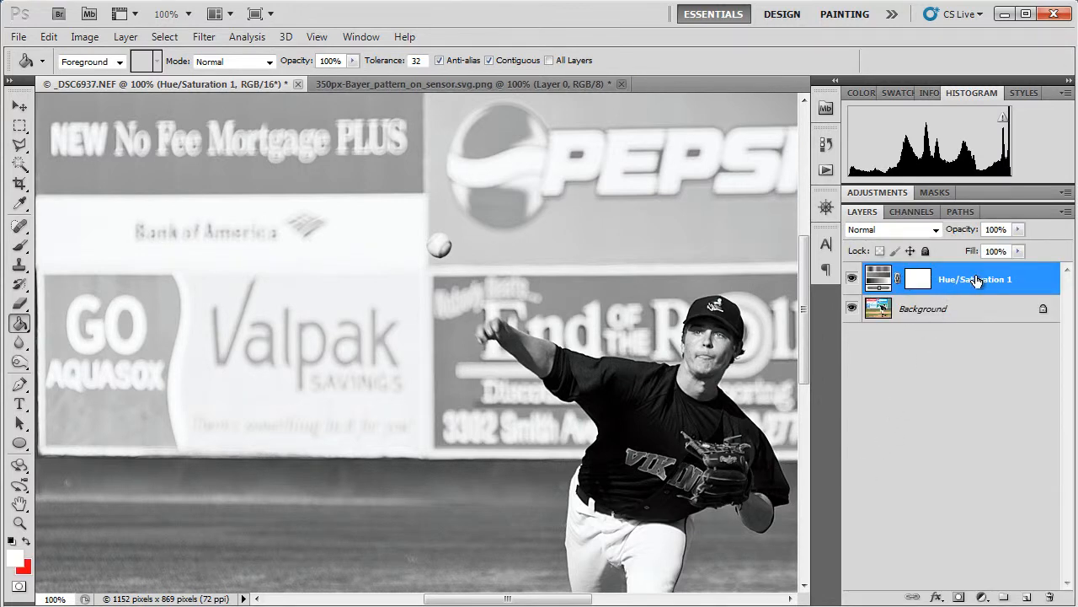
pyautogui.moveTo(982, 284); pyautogui.dragTo(1051, 597)
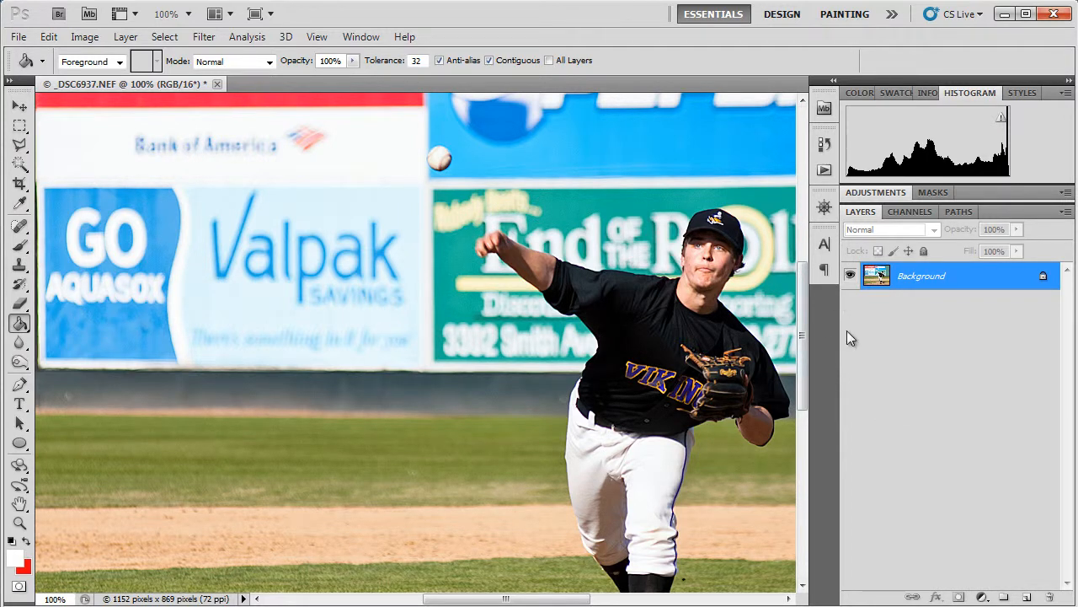
# Examine the photo in the Red and Green channels, and return to the RGB composite
pyautogui.click(912, 212)
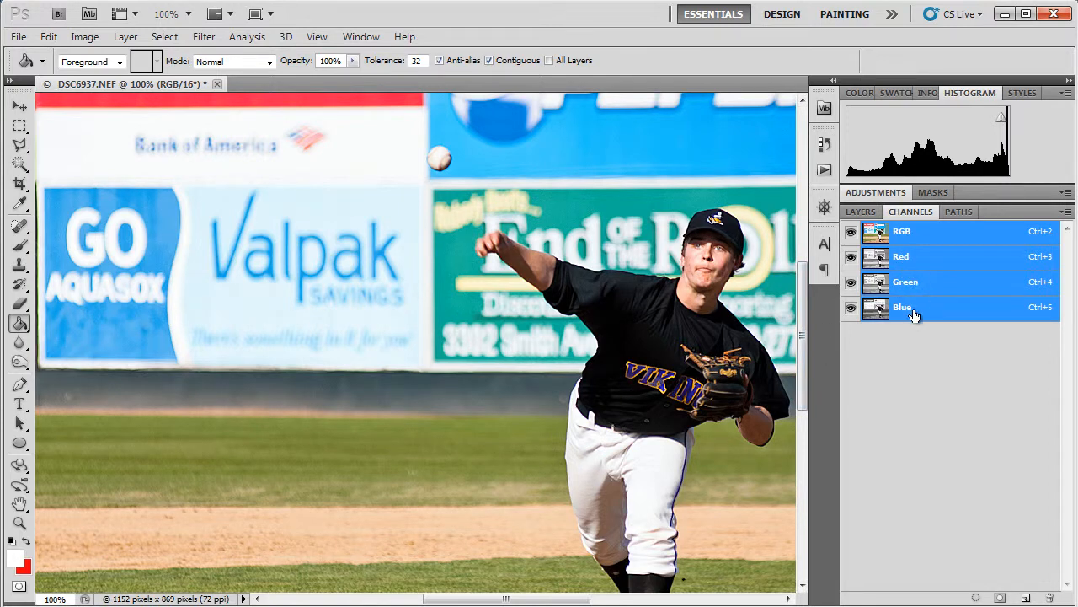
pyautogui.click(901, 261)
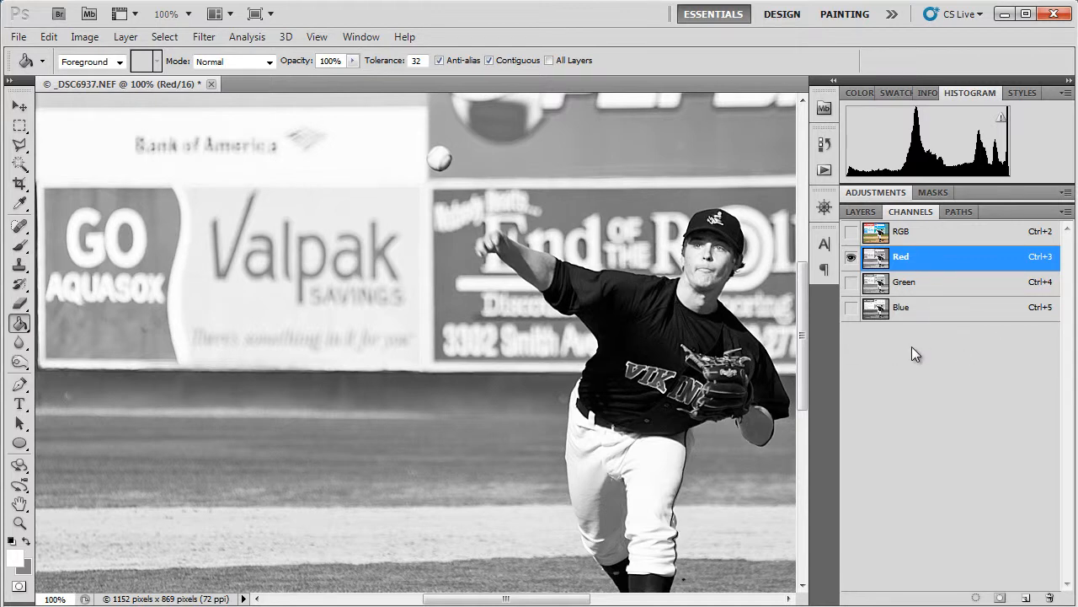
pyautogui.click(906, 286)
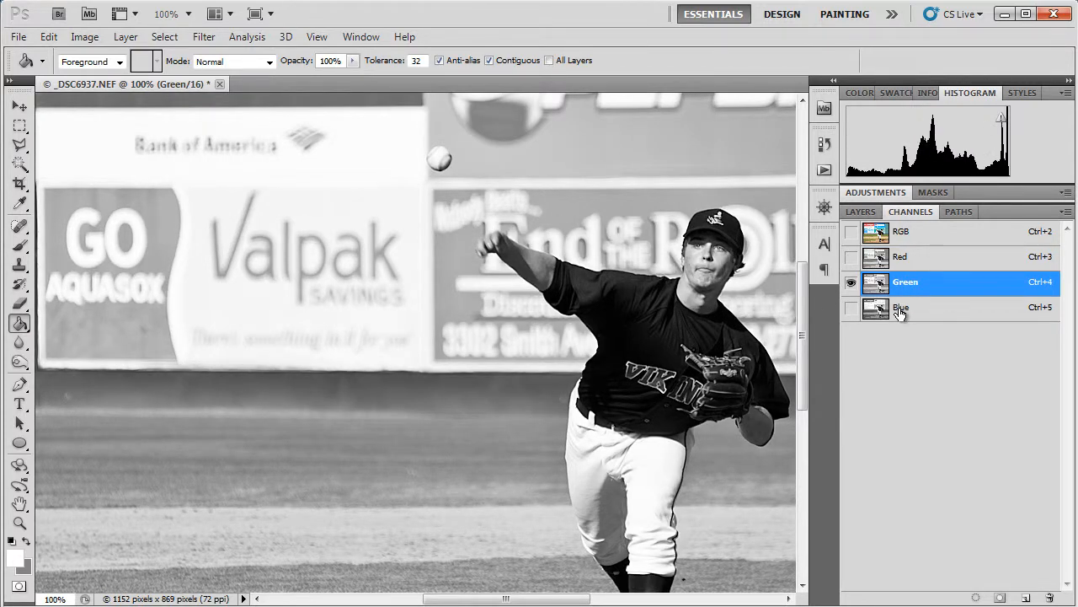
pyautogui.click(903, 236)
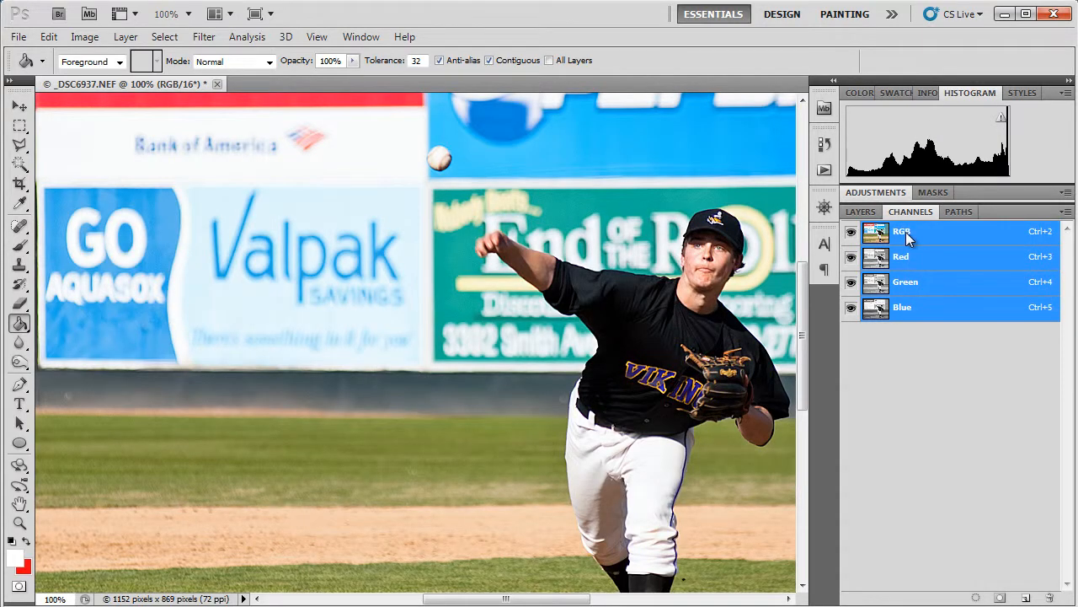
pyautogui.click(860, 211)
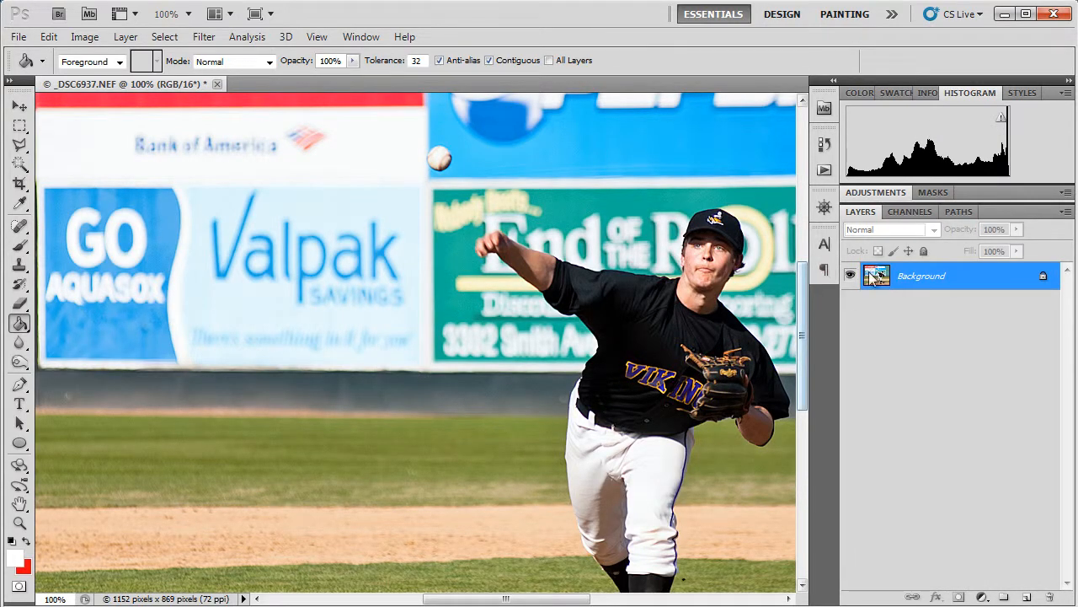
# Convert the photo from RGB to the Lab Color mode
pyautogui.click(913, 212)
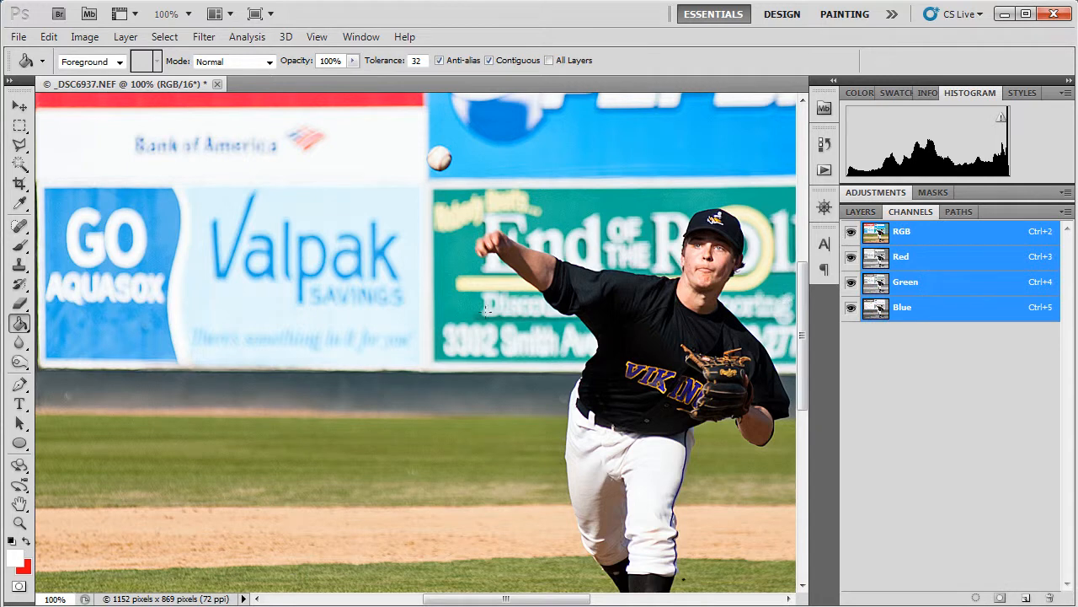
pyautogui.click(93, 42)
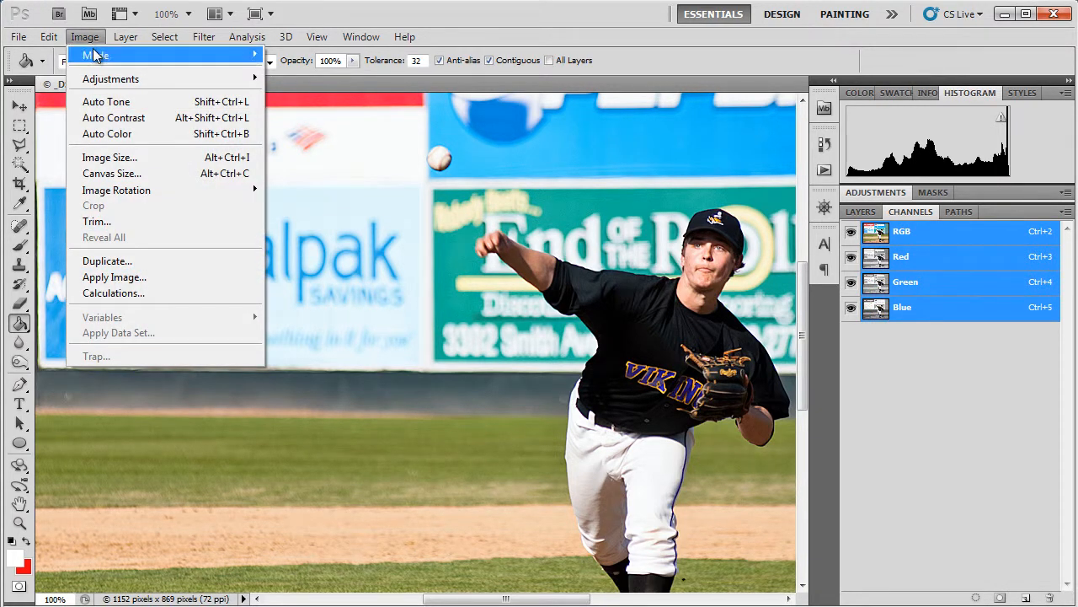
pyautogui.moveTo(115, 57)
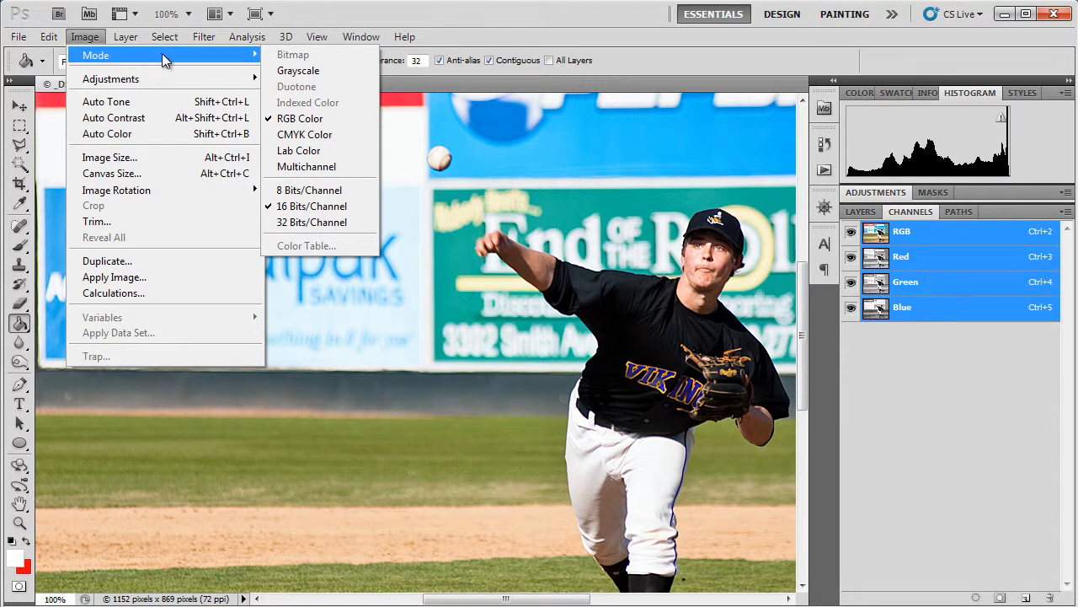
pyautogui.click(314, 157)
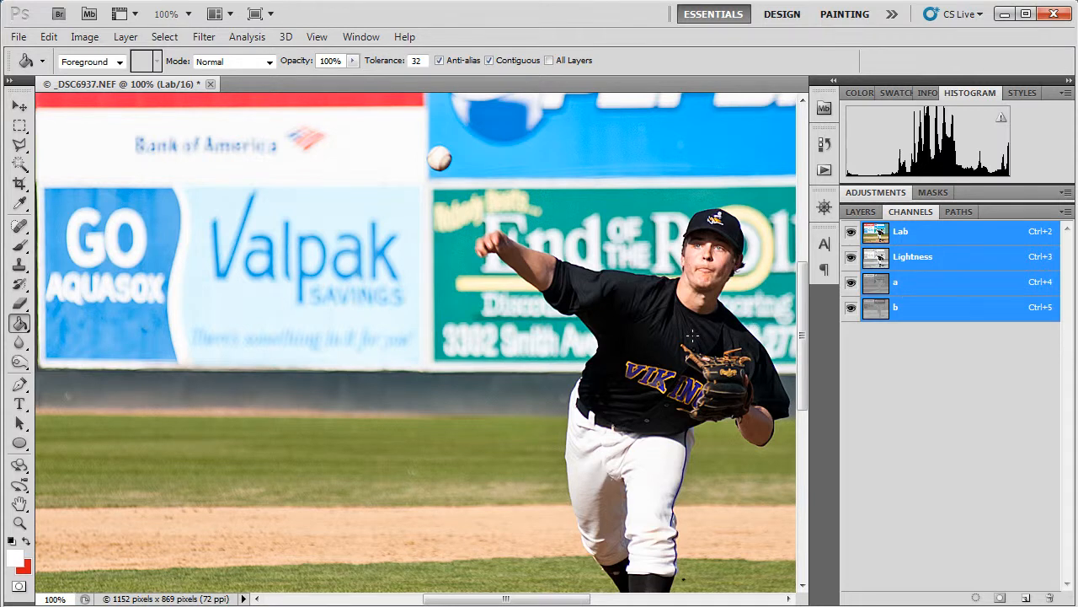
# Examine how the pitcher and billboards render in the Lightness, a and b channels
pyautogui.click(909, 260)
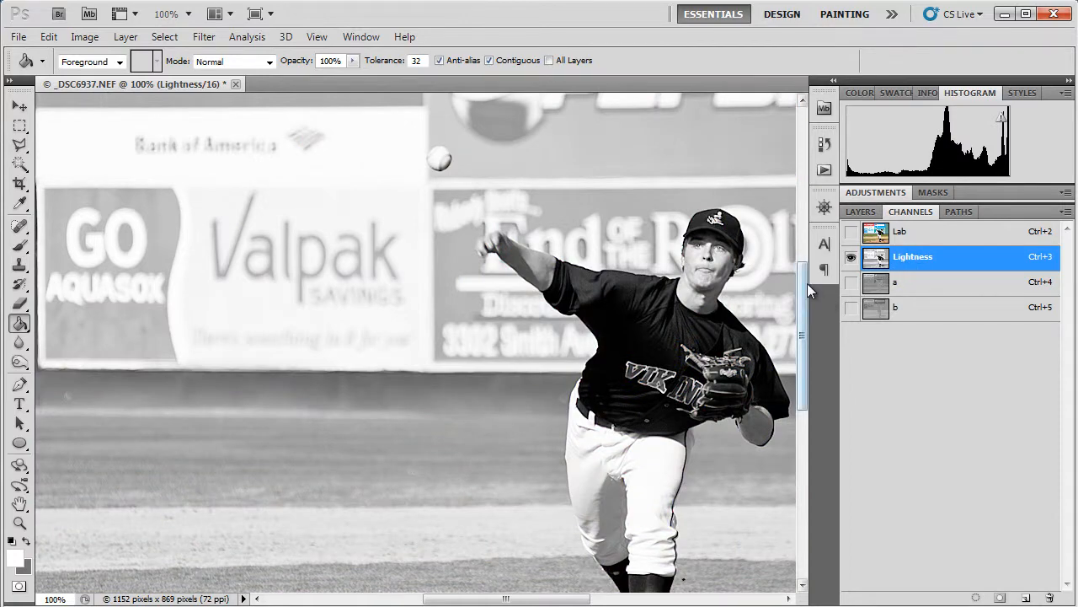
pyautogui.moveTo(803, 288)
pyautogui.mouseDown()
pyautogui.moveTo(802, 332)
pyautogui.moveTo(806, 265)
pyautogui.moveTo(801, 341)
pyautogui.moveTo(803, 307)
pyautogui.mouseUp()
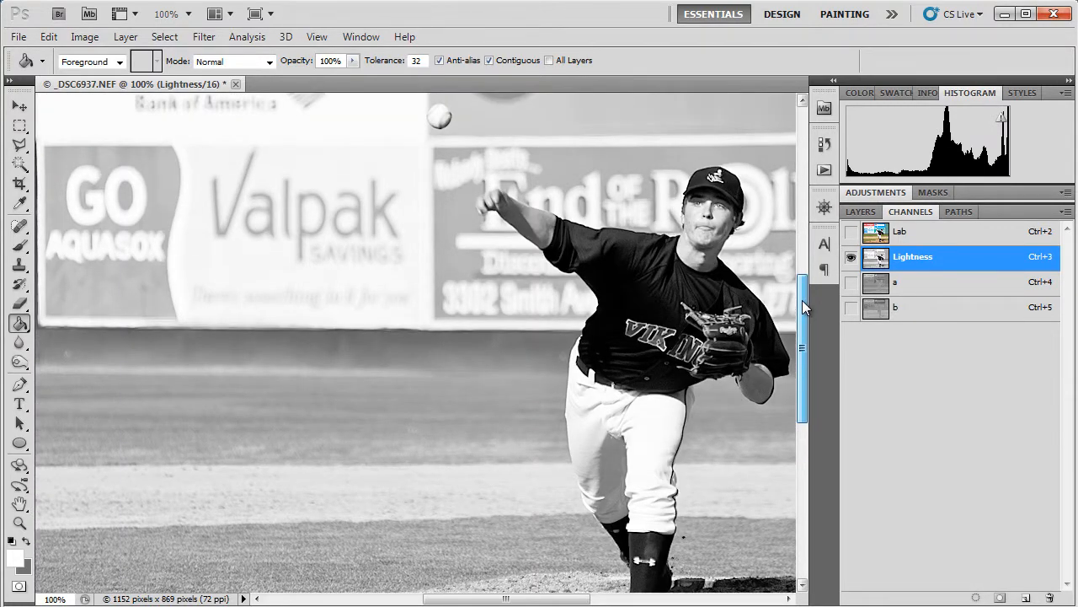
pyautogui.click(888, 286)
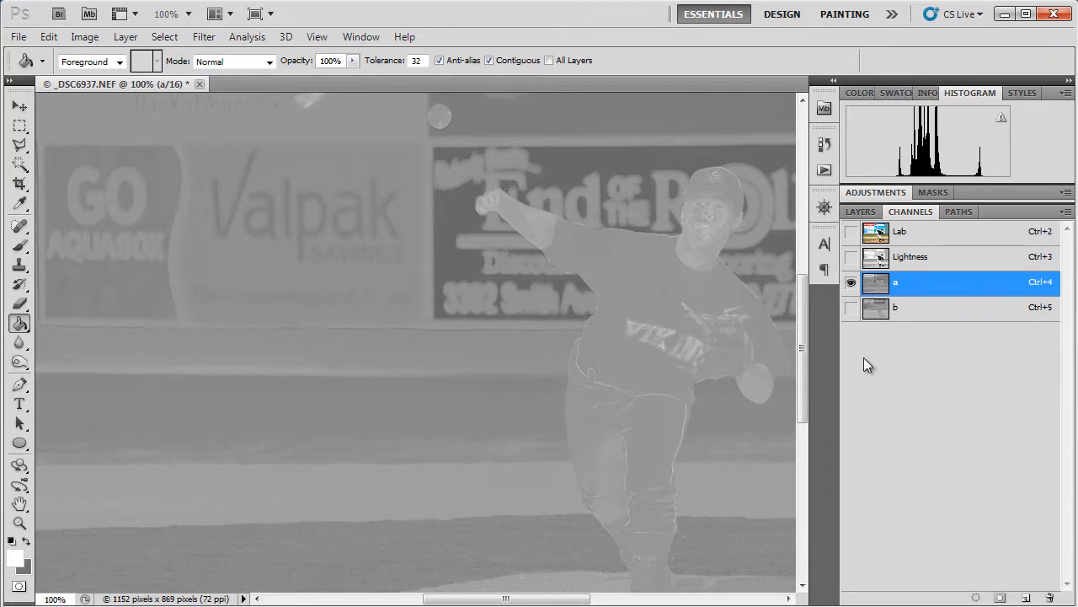
pyautogui.moveTo(801, 357); pyautogui.dragTo(809, 341)
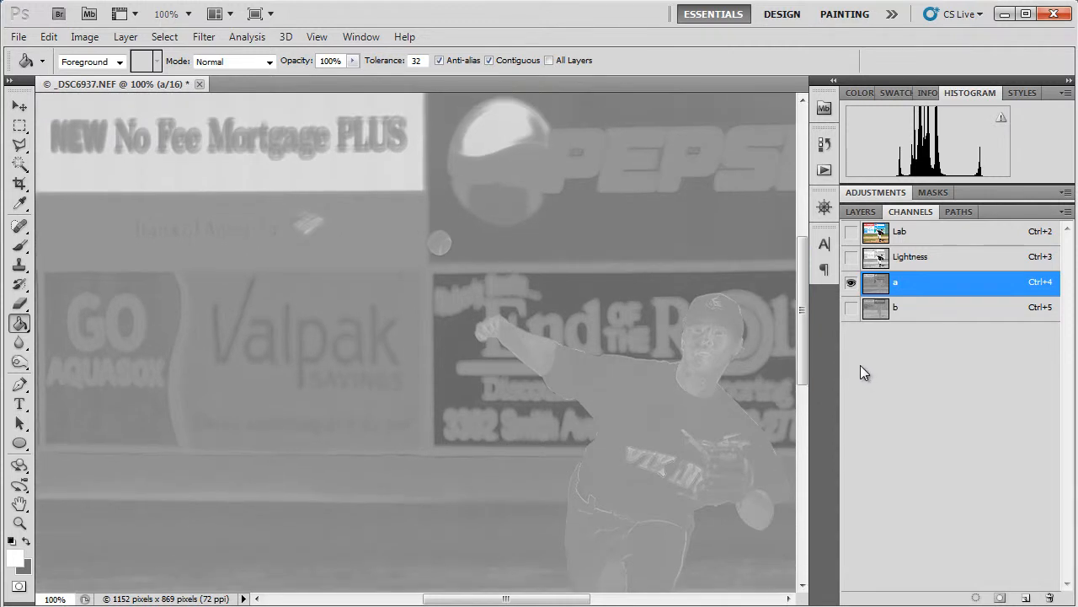
pyautogui.click(897, 315)
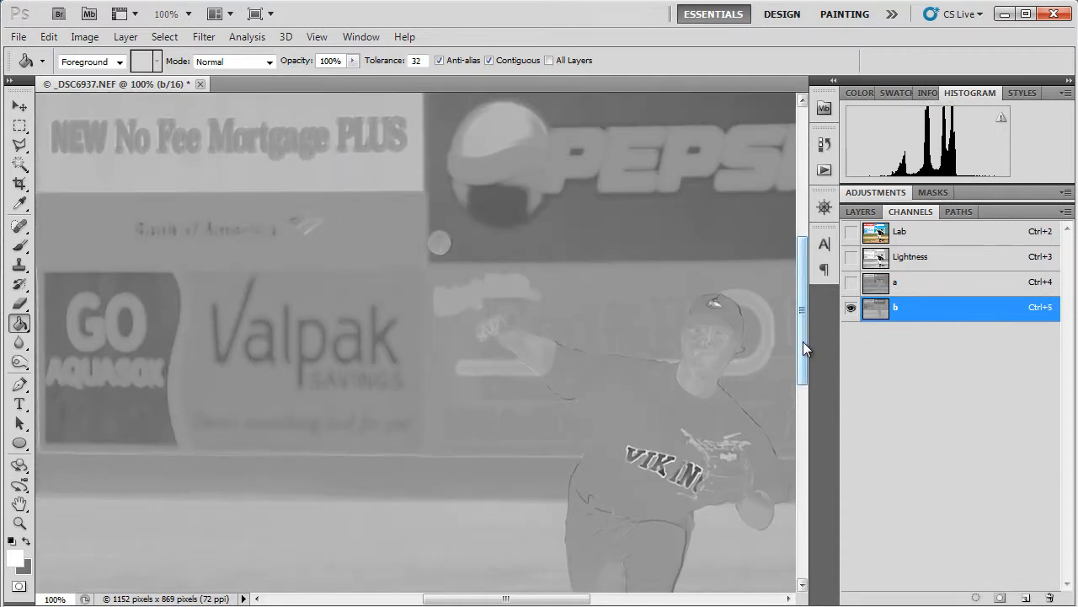
# Convert the Lab photo's Lightness channel to Grayscale mode, discarding the other channels
pyautogui.moveTo(803, 342)
pyautogui.mouseDown()
pyautogui.moveTo(801, 381)
pyautogui.moveTo(802, 354)
pyautogui.mouseUp()
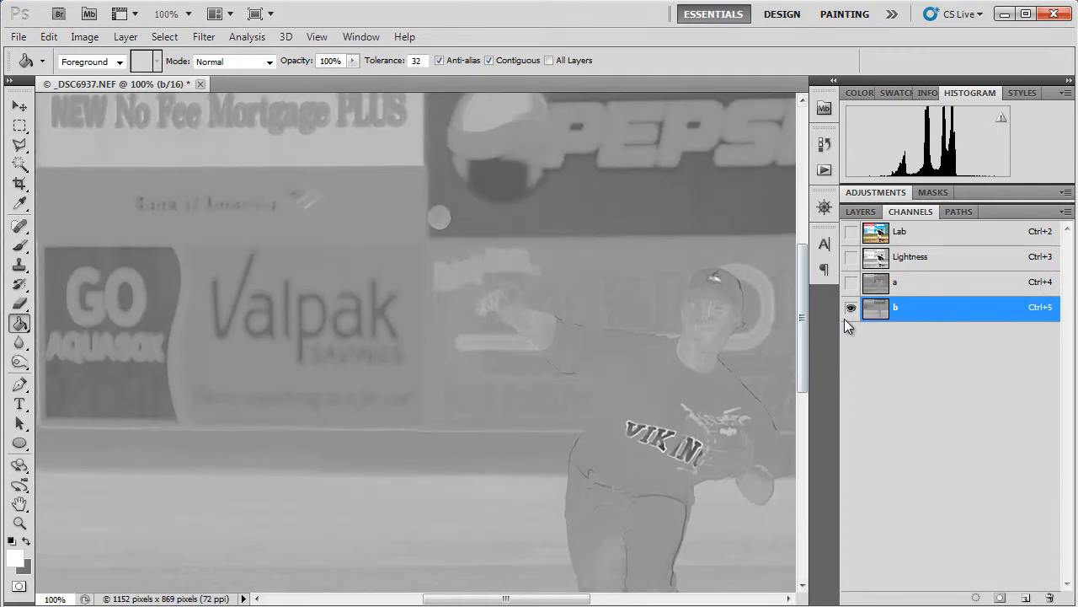
pyautogui.click(909, 261)
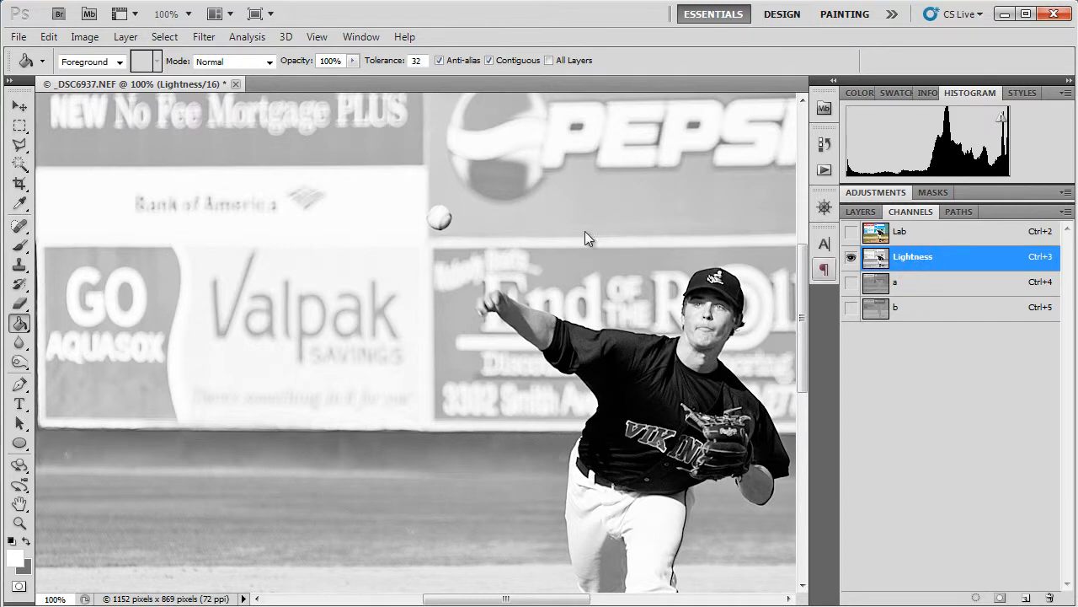
pyautogui.click(125, 38)
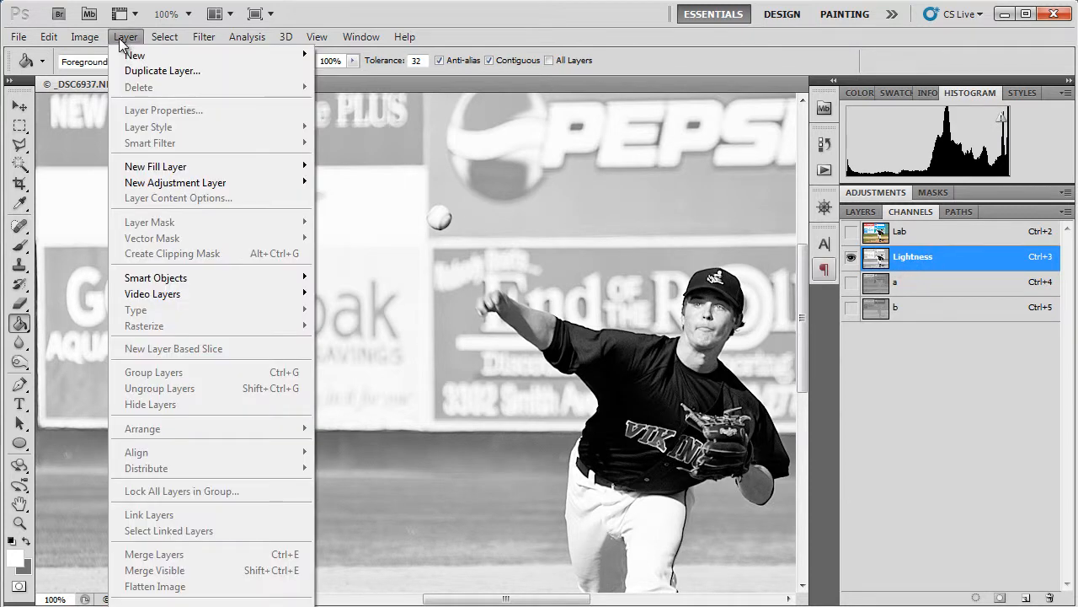
pyautogui.moveTo(86, 42)
pyautogui.moveTo(195, 59)
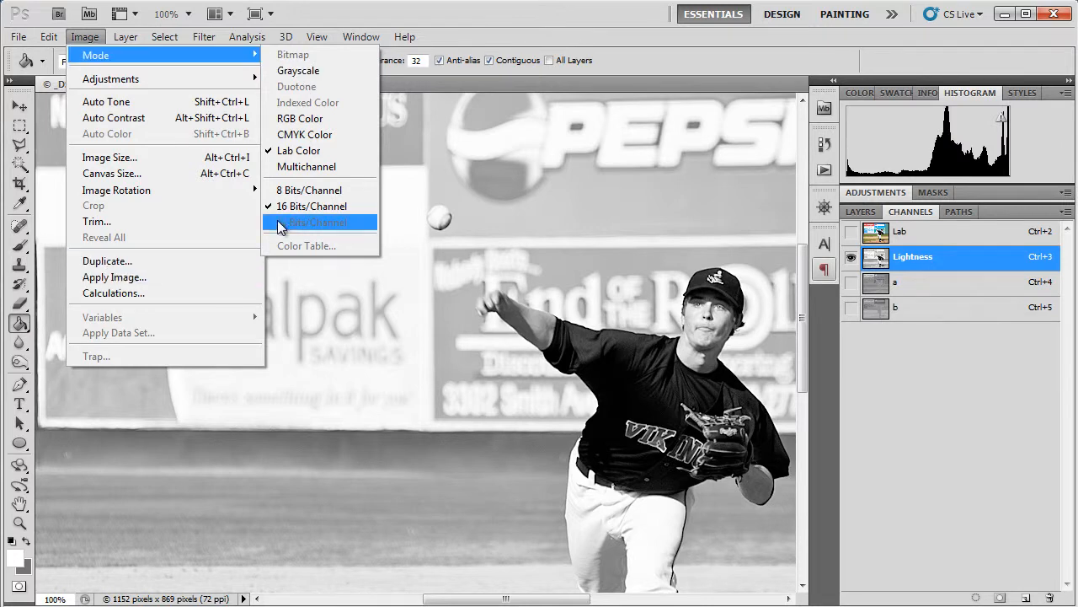
pyautogui.click(322, 72)
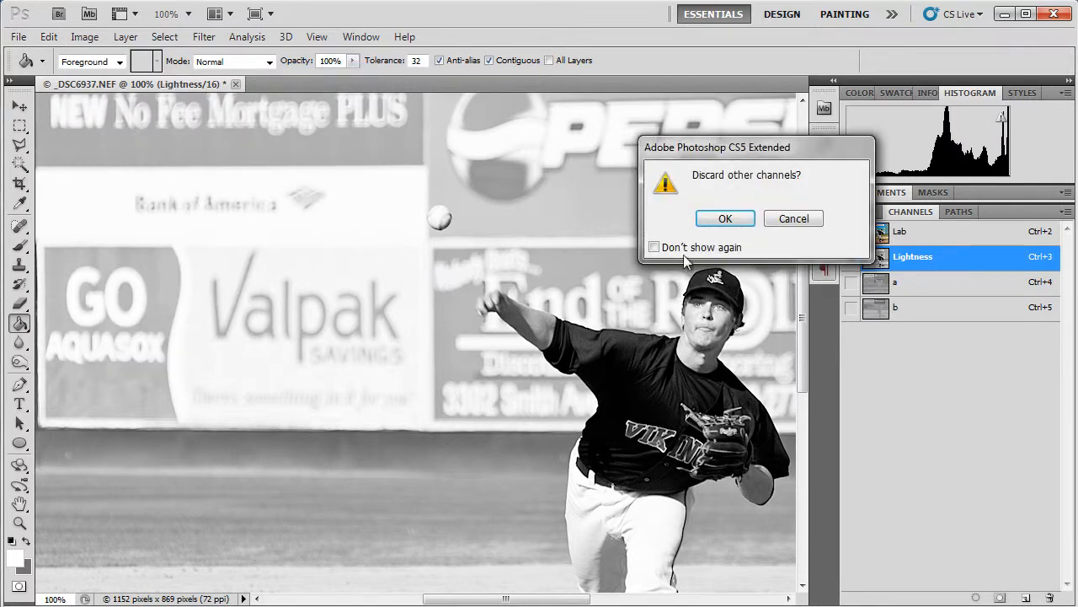
pyautogui.click(726, 221)
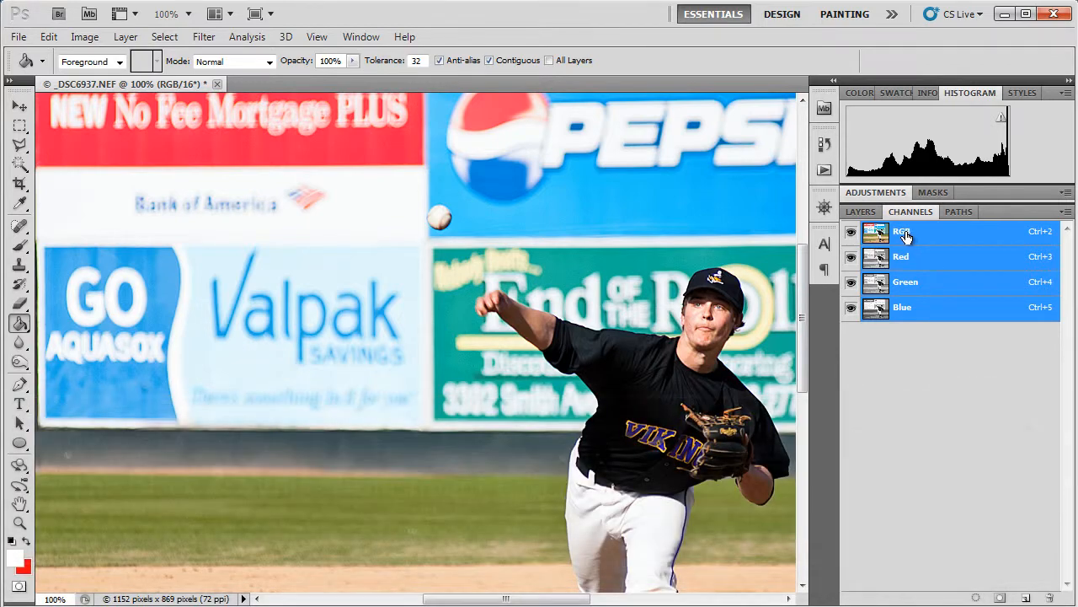
# Add a Black & White adjustment layer above the Background layer of the RGB photo
pyautogui.click(861, 211)
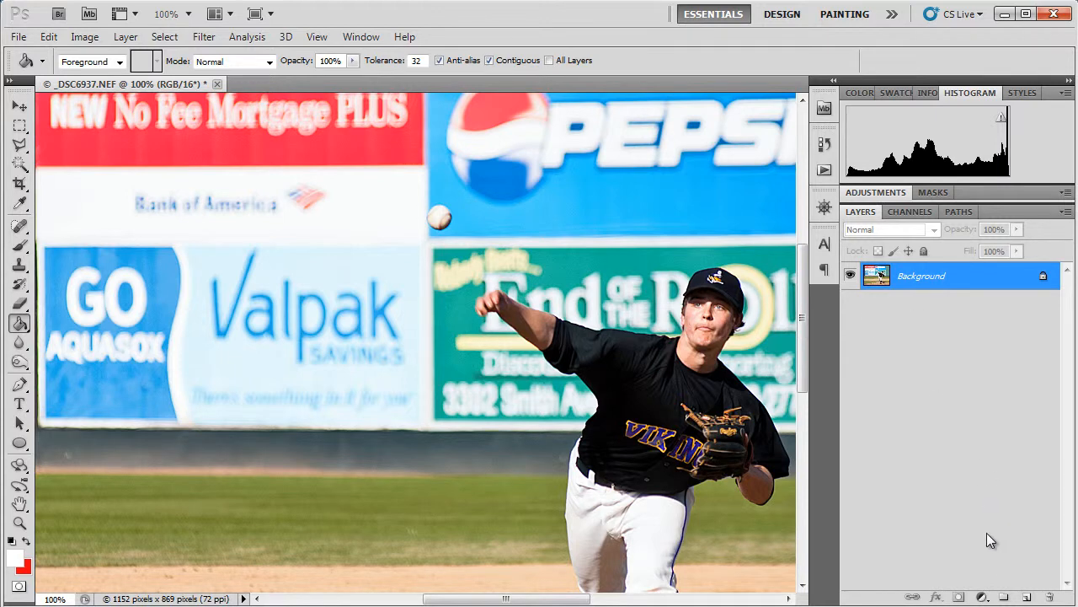
pyautogui.click(982, 595)
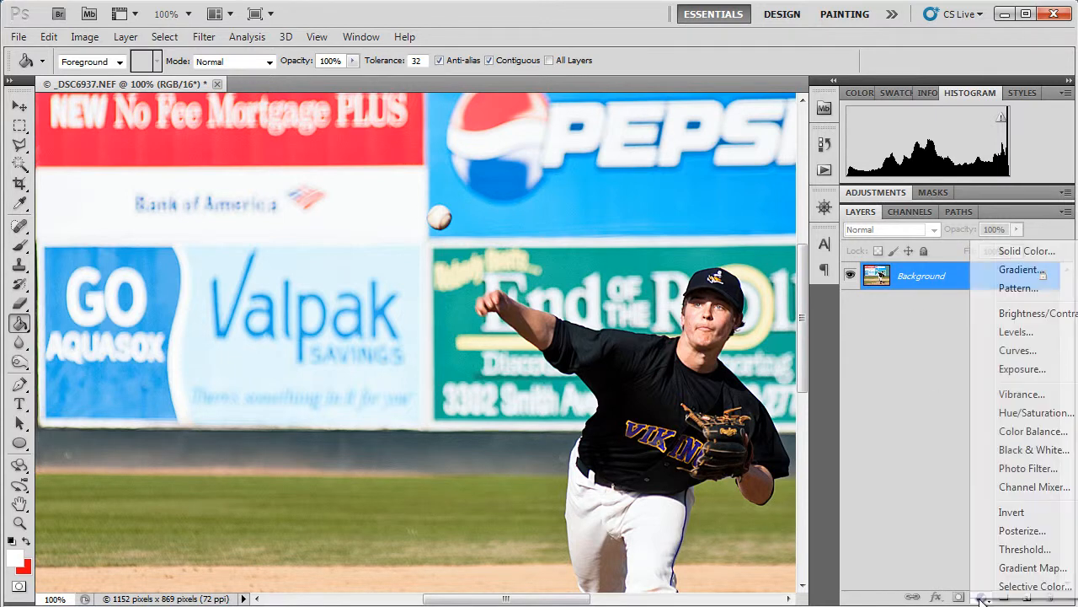
pyautogui.click(1007, 453)
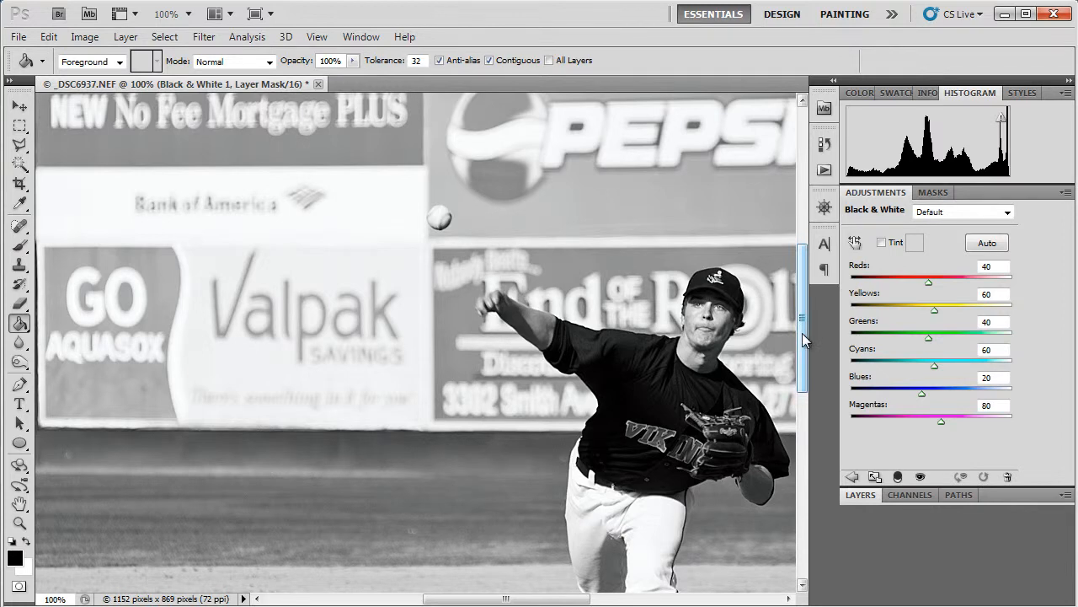
# Raise Reds to 127 and Blues to 138 in the Black & White adjustment to lighten the billboards
pyautogui.moveTo(802, 333); pyautogui.dragTo(801, 313)
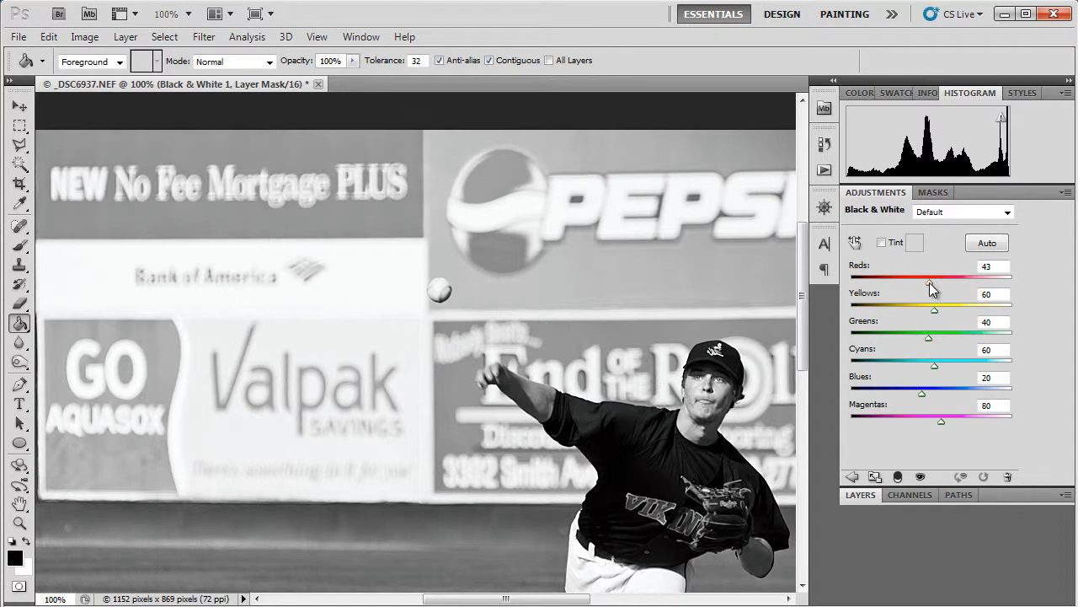
pyautogui.moveTo(930, 282); pyautogui.dragTo(957, 284)
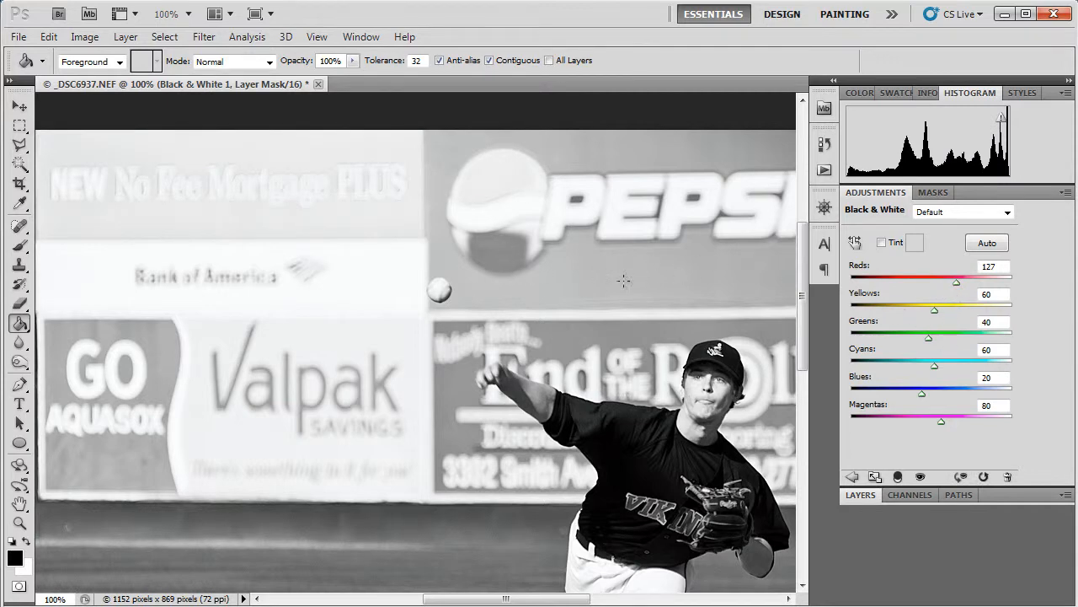
pyautogui.moveTo(922, 394); pyautogui.dragTo(963, 405)
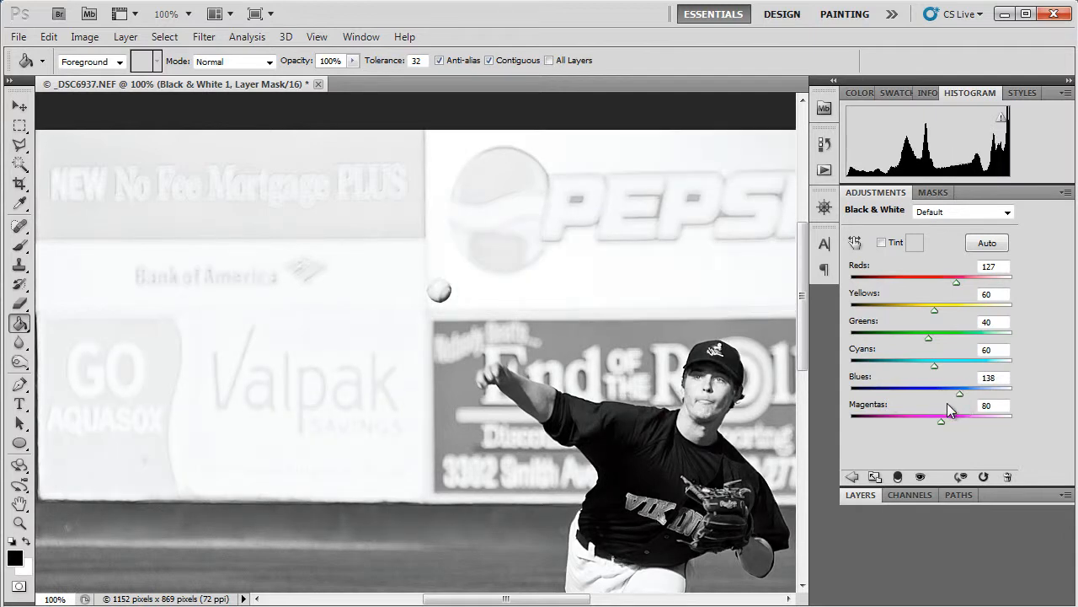
# Lower the Black & White values to Reds 20, Yellows -1, Greens -1, Cyans -17 and Blues -4
pyautogui.moveTo(803, 346); pyautogui.dragTo(804, 394)
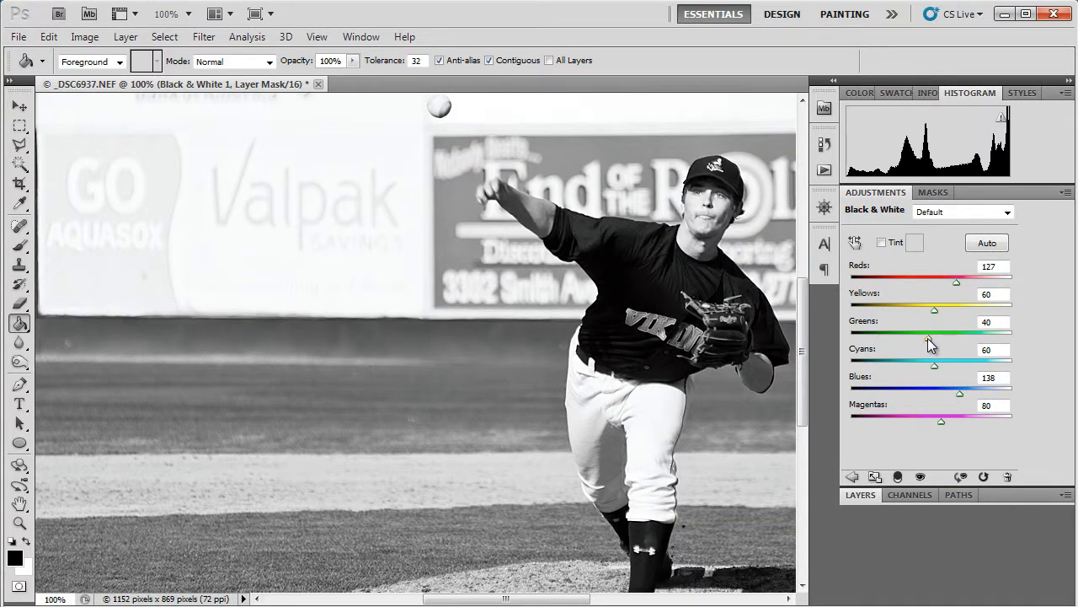
pyautogui.moveTo(929, 337); pyautogui.dragTo(916, 312)
pyautogui.moveTo(934, 364); pyautogui.dragTo(910, 366)
pyautogui.moveTo(957, 282); pyautogui.dragTo(918, 299)
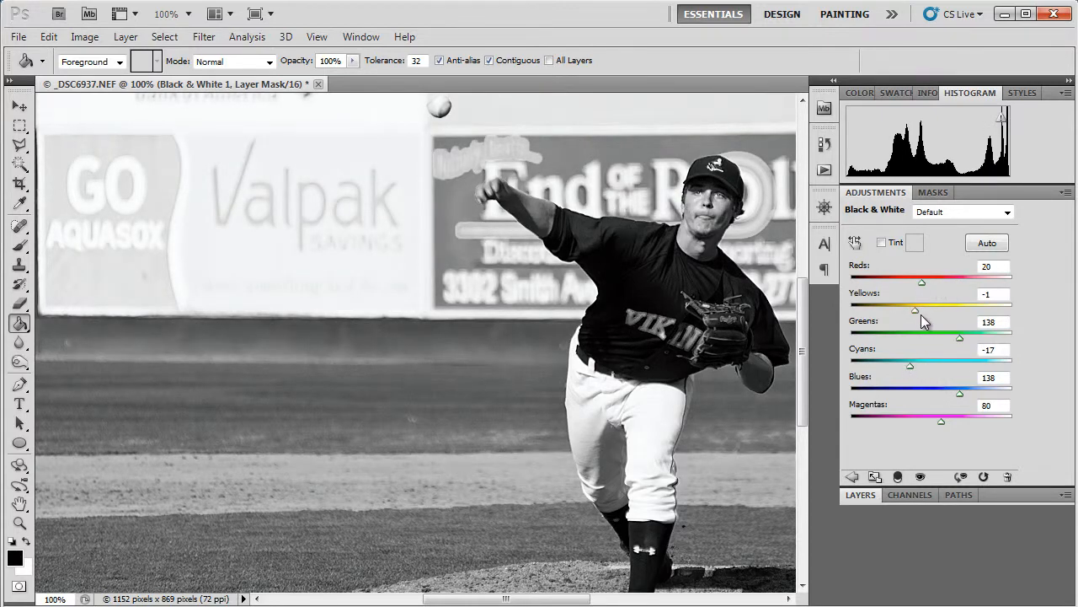
pyautogui.moveTo(937, 396); pyautogui.dragTo(915, 393)
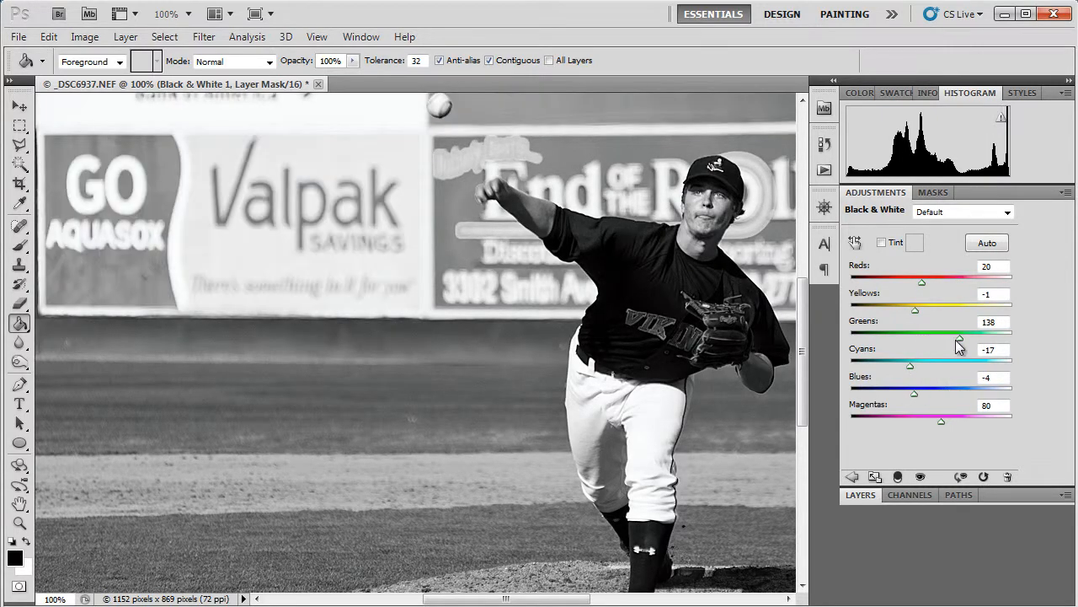
pyautogui.moveTo(955, 344); pyautogui.dragTo(918, 347)
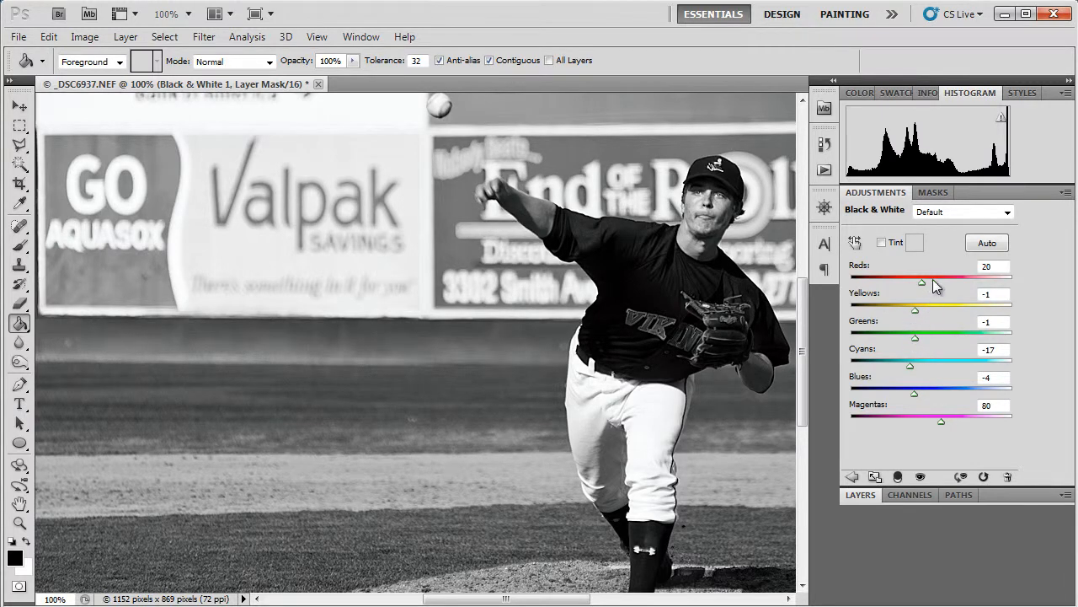
# Brighten the infield dirt and skin tones by setting Reds to 88 and Yellows to 91 in the Black & White adjustment
pyautogui.moveTo(923, 282); pyautogui.dragTo(935, 309)
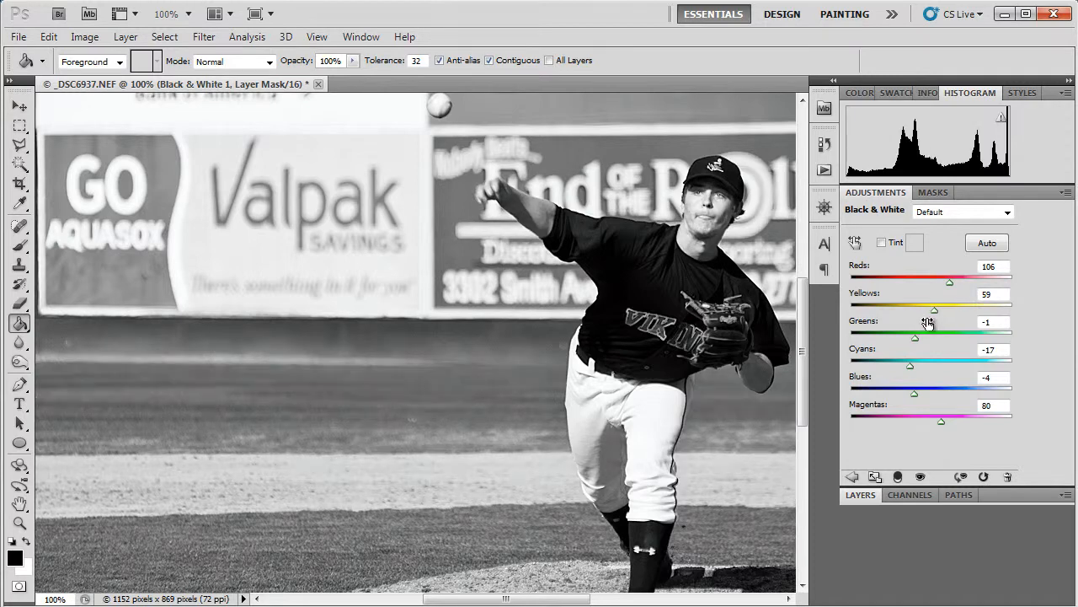
pyautogui.click(943, 311)
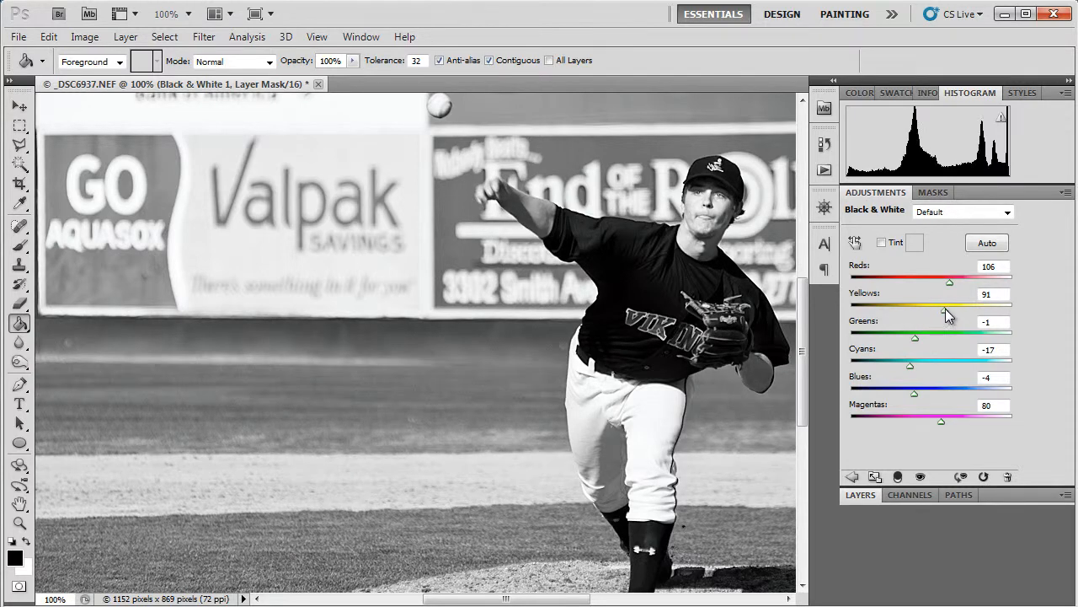
pyautogui.moveTo(948, 282); pyautogui.dragTo(943, 282)
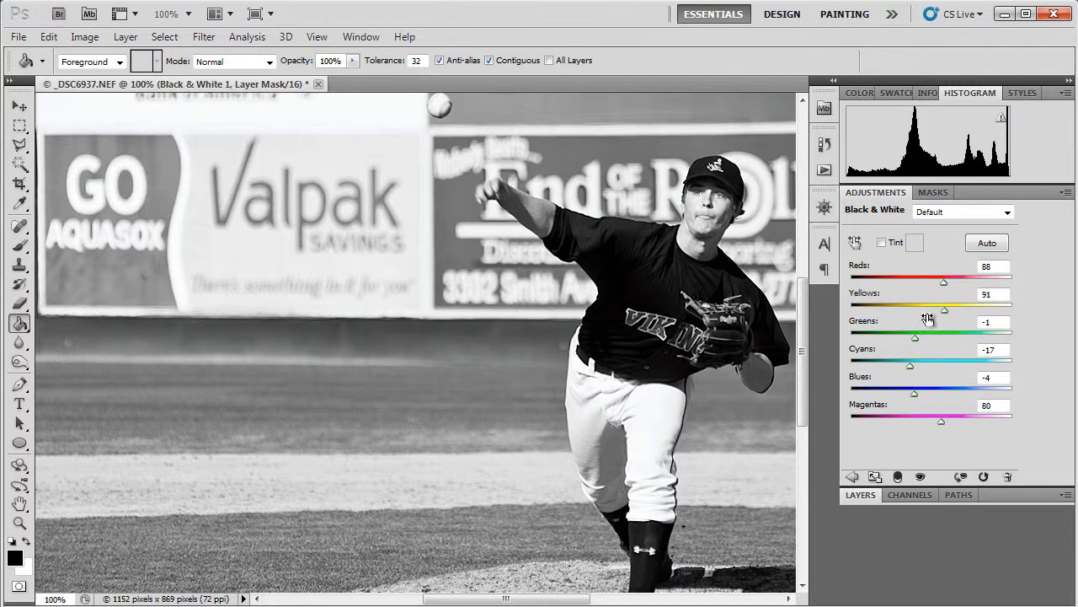
# Compare the photo with the Black & White layer hidden and shown, and reopen that layer's adjustment settings
pyautogui.click(865, 494)
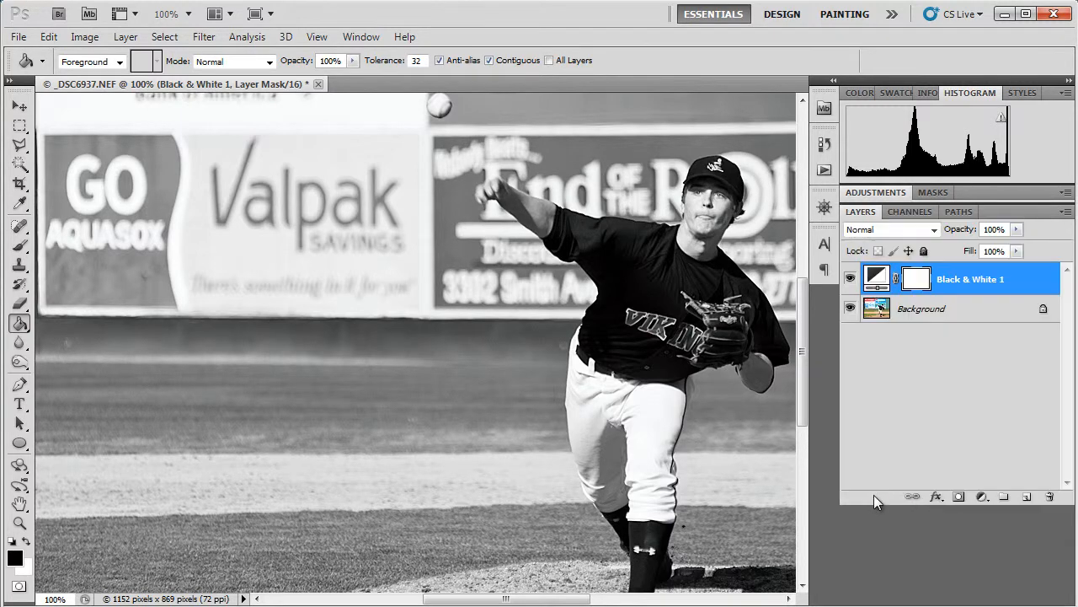
pyautogui.click(851, 279)
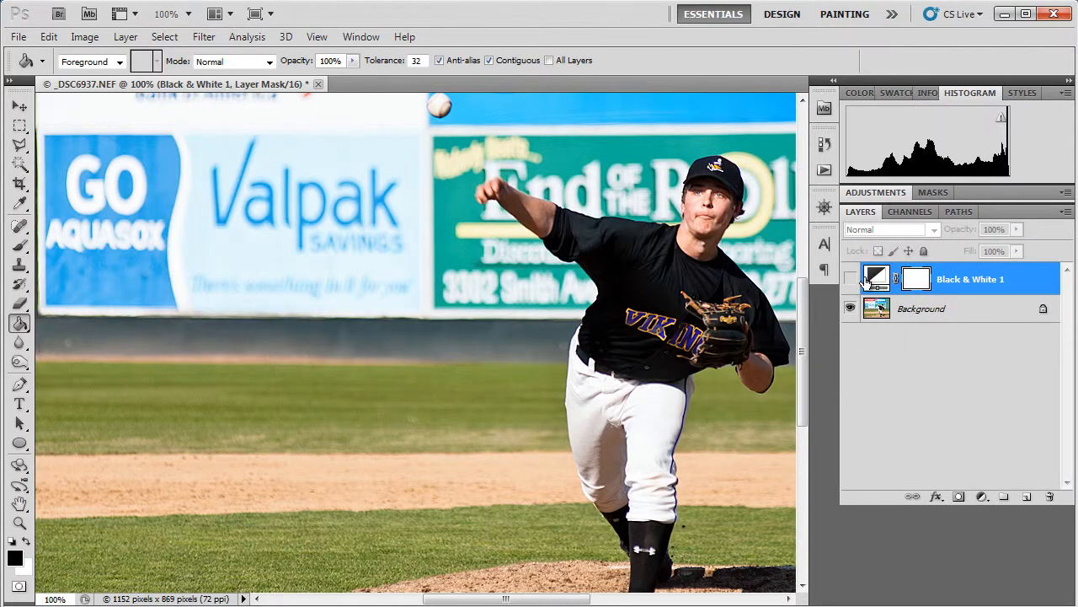
pyautogui.click(850, 279)
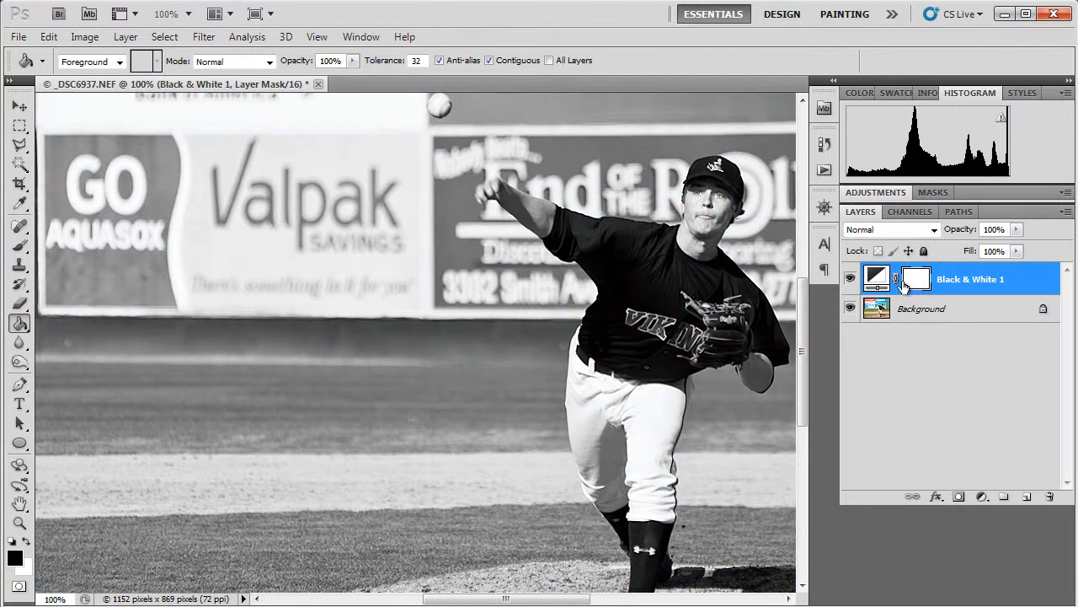
pyautogui.doubleClick(966, 282)
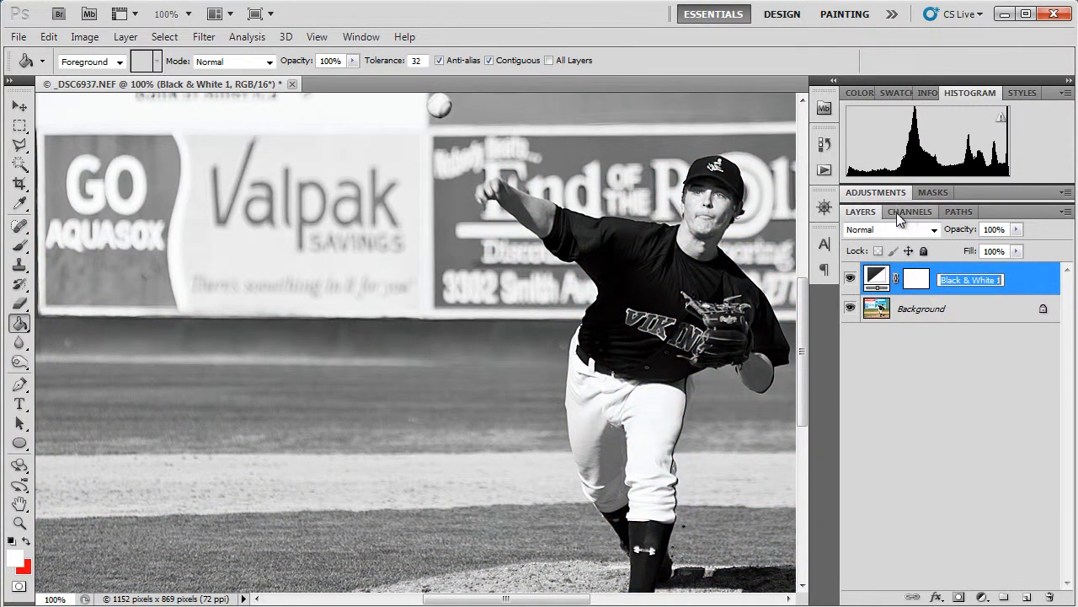
pyautogui.click(876, 192)
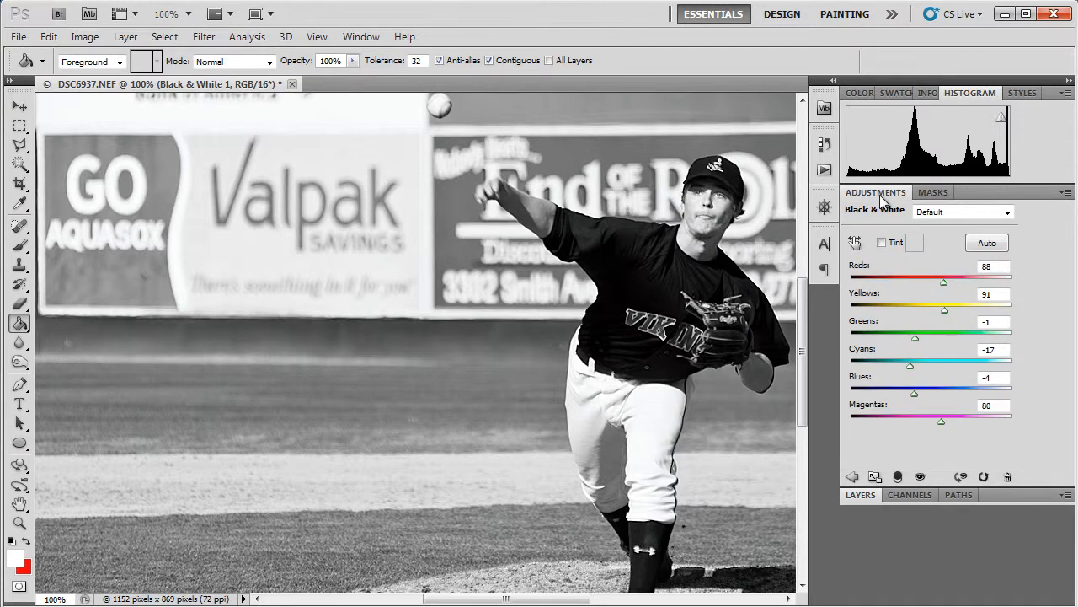